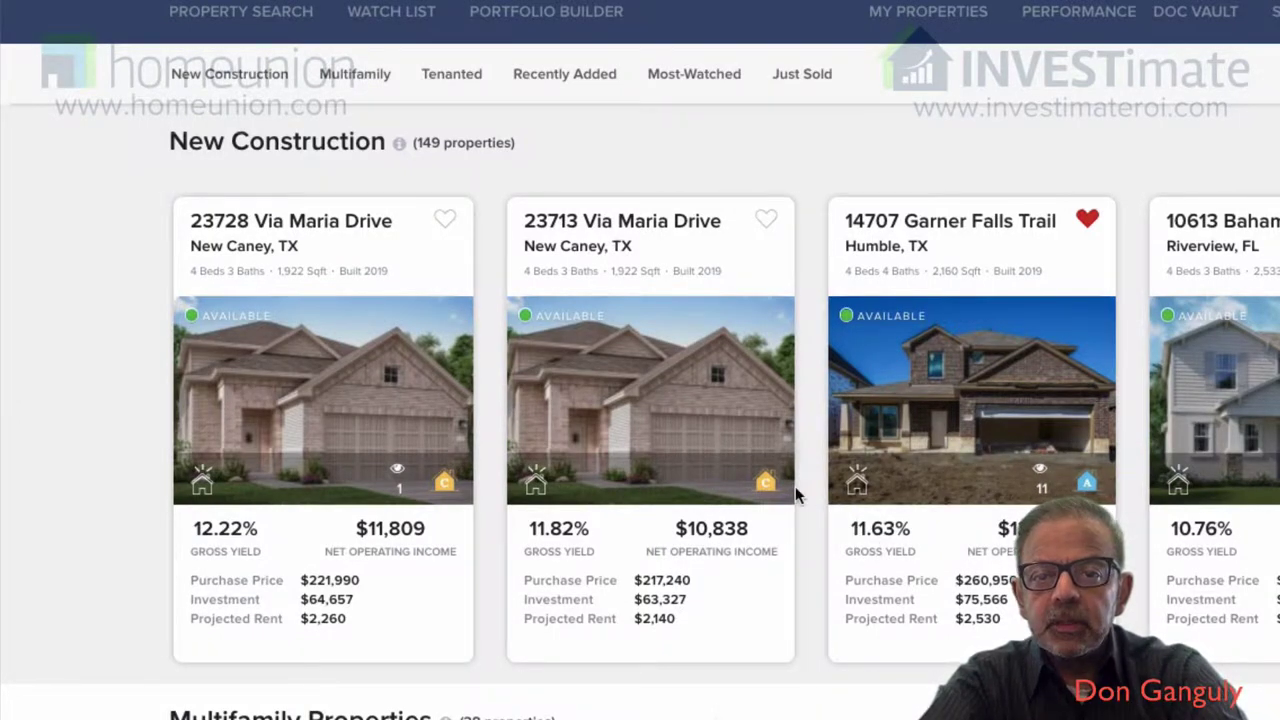
# - Browse down the New Construction listings, such as 23713 Via Maria Drive at 11.82% gross yield
pyautogui.scroll(-1, 796, 490)
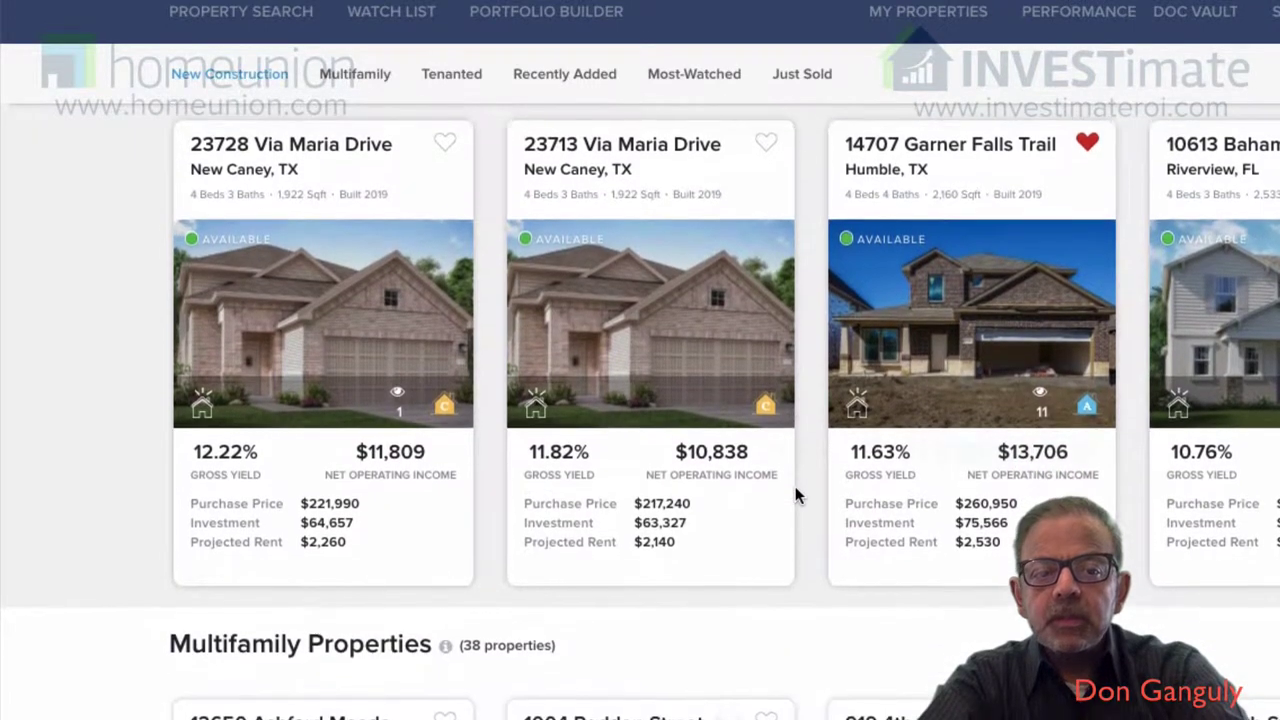
pyautogui.scroll(2, 796, 492)
pyautogui.scroll(-1, 795, 486)
pyautogui.scroll(1, 795, 486)
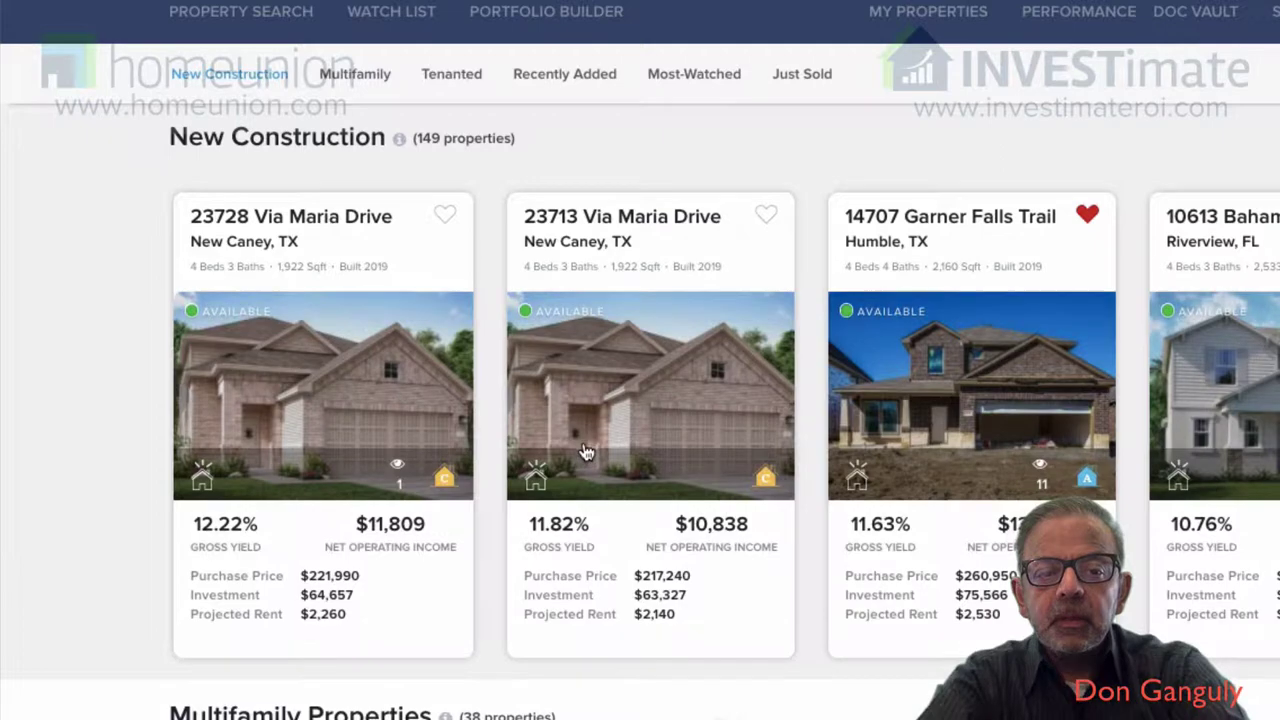
pyautogui.scroll(-1, 523, 404)
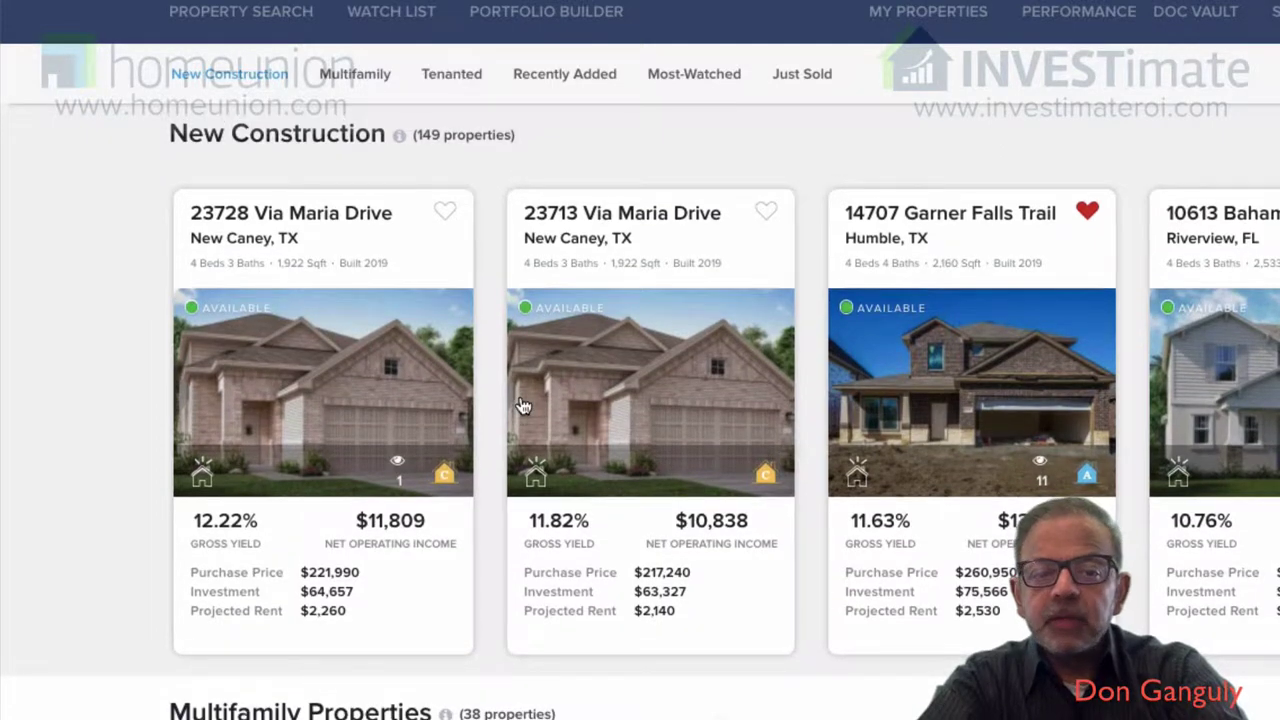
pyautogui.scroll(-4, 540, 462)
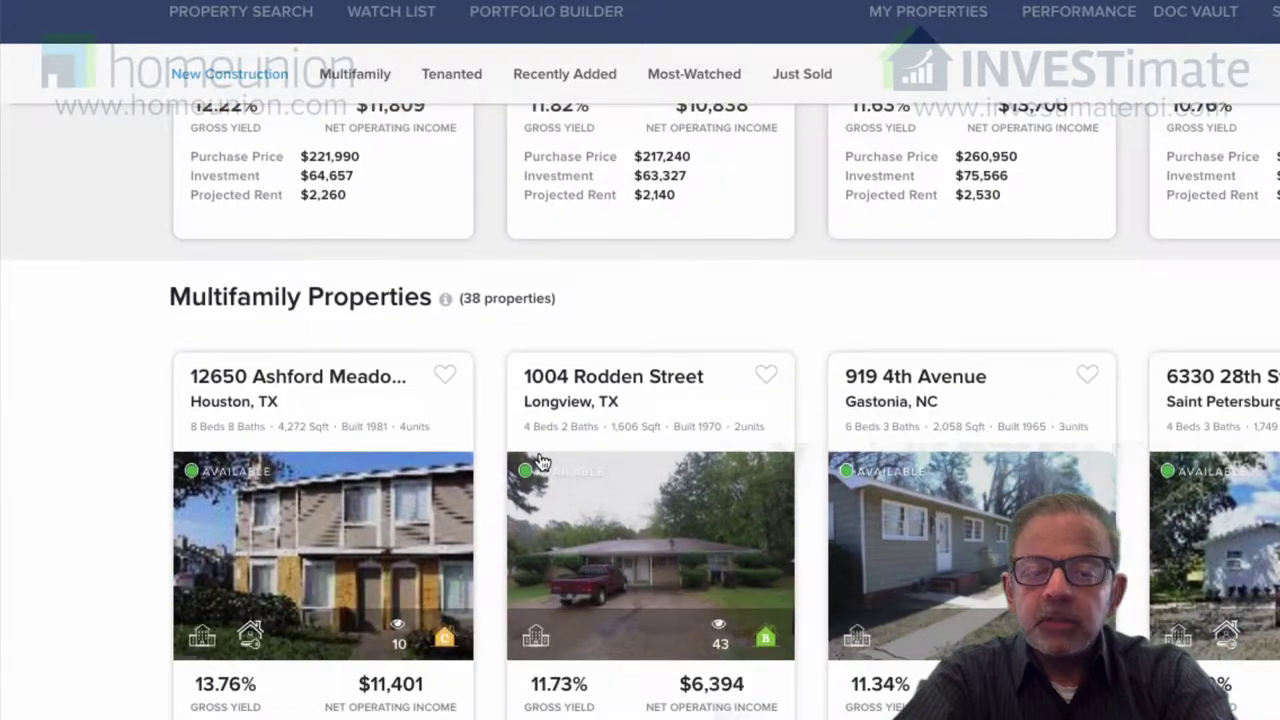
pyautogui.scroll(-3, 540, 453)
pyautogui.scroll(-1, 539, 453)
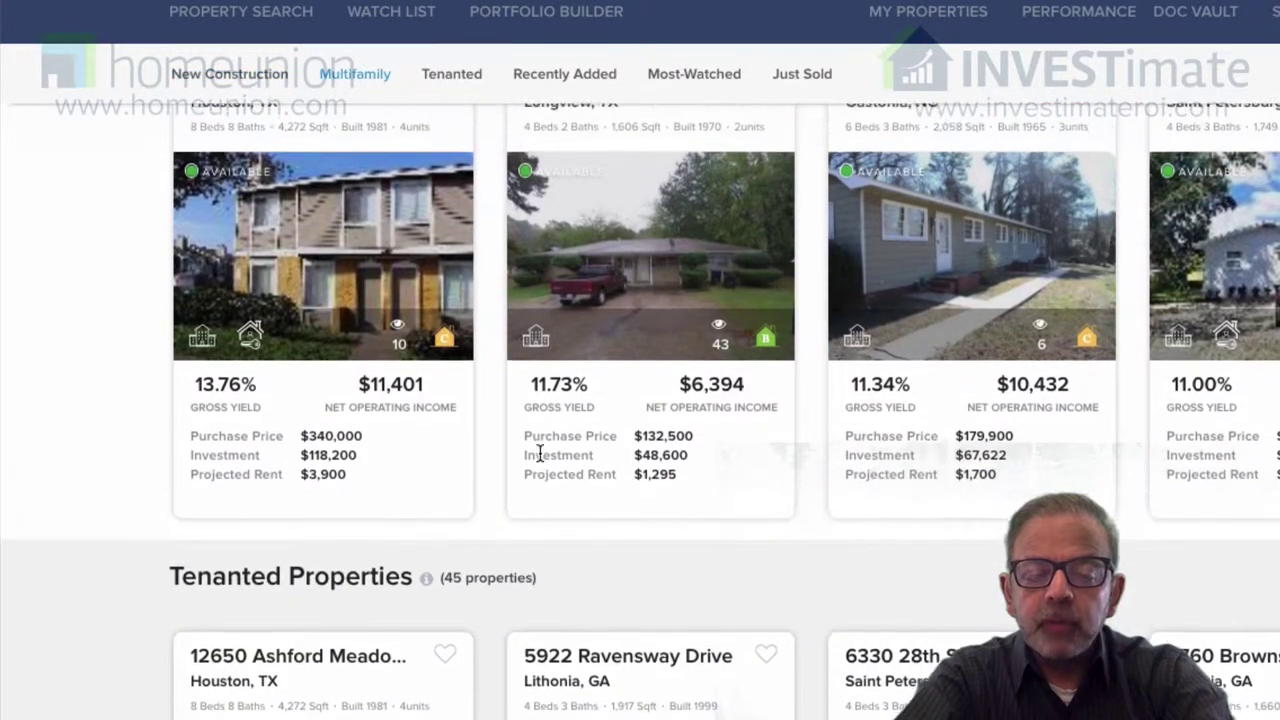
pyautogui.scroll(-1, 539, 459)
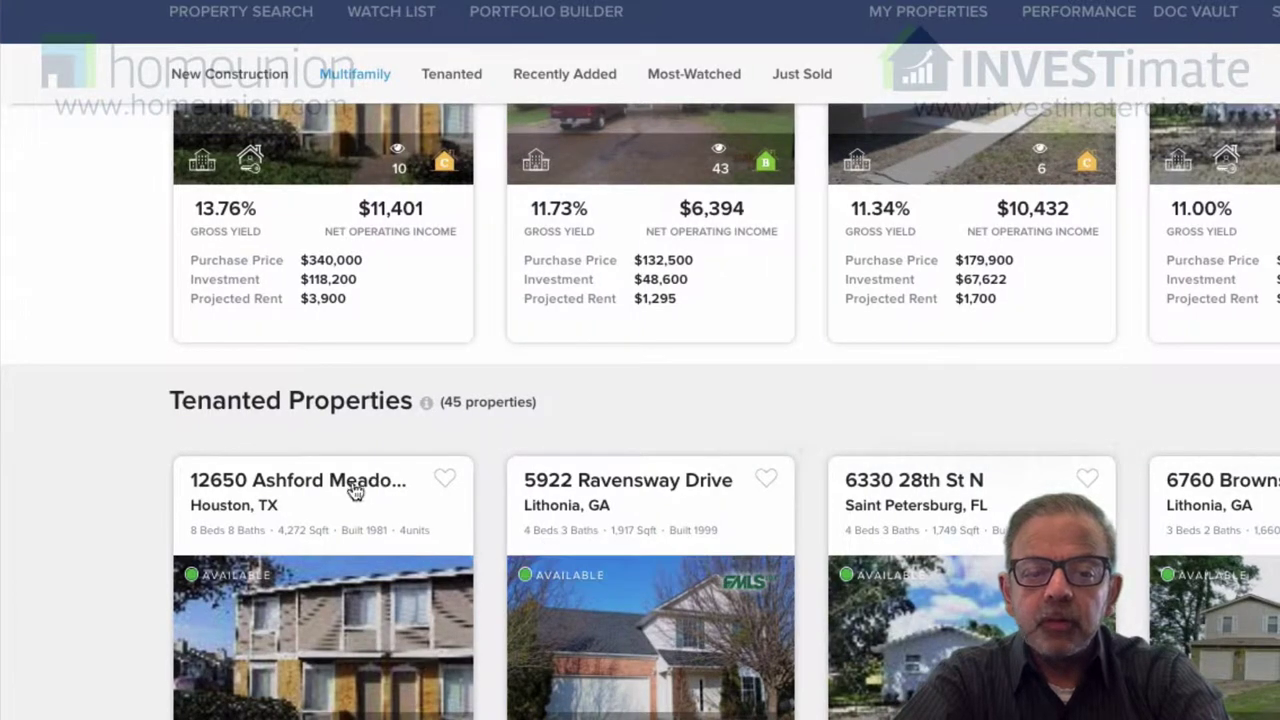
pyautogui.scroll(-4, 86, 534)
pyautogui.scroll(-2, 86, 537)
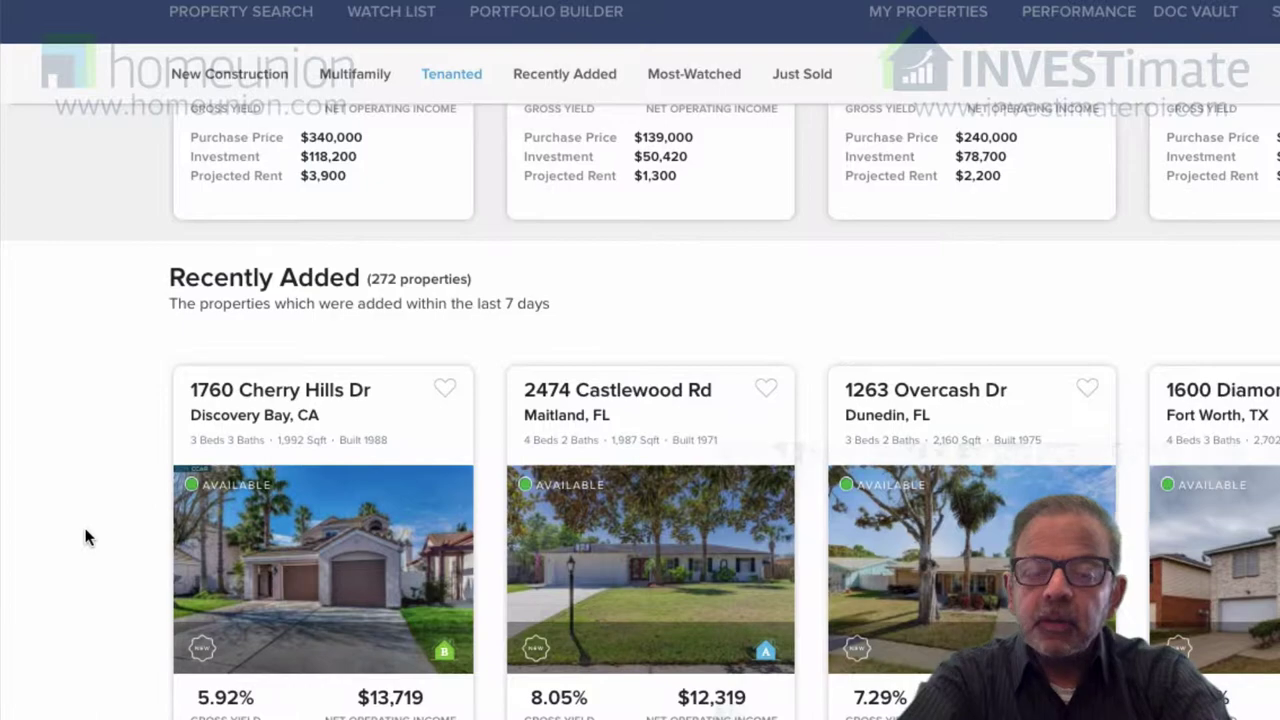
pyautogui.scroll(-1, 86, 537)
pyautogui.scroll(-2, 86, 537)
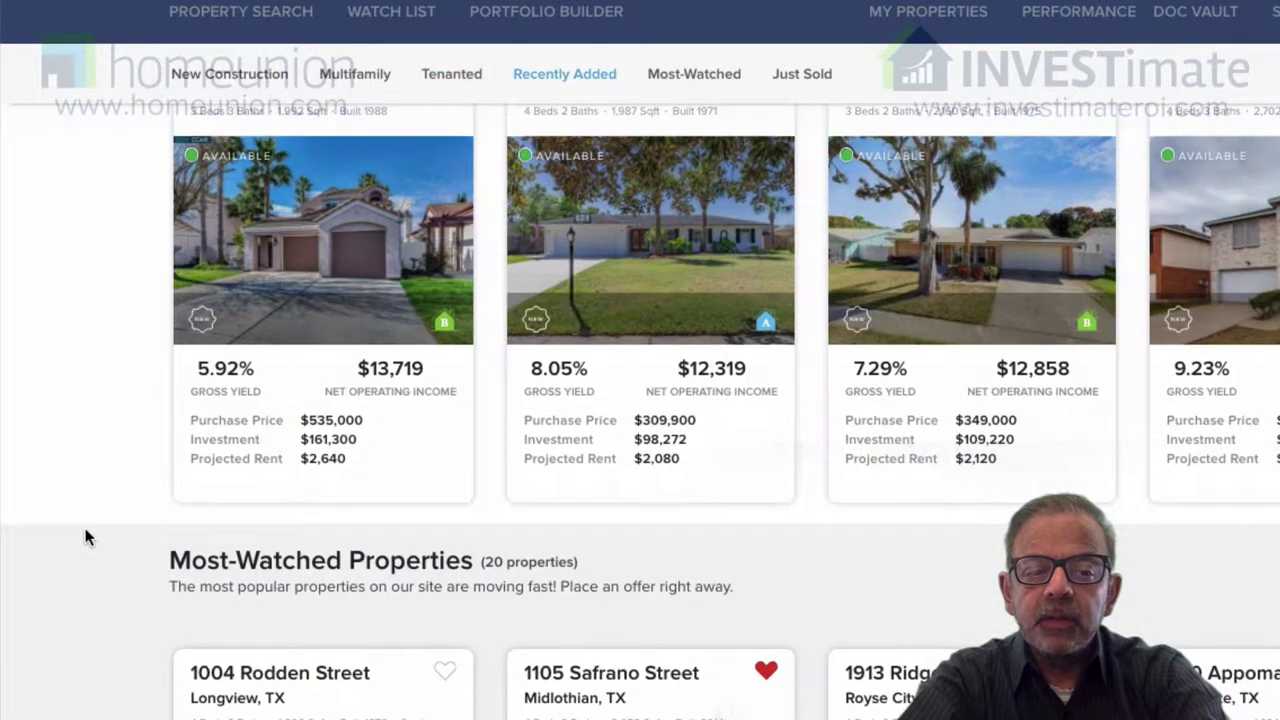
pyautogui.scroll(-2, 86, 537)
pyautogui.scroll(-3, 86, 537)
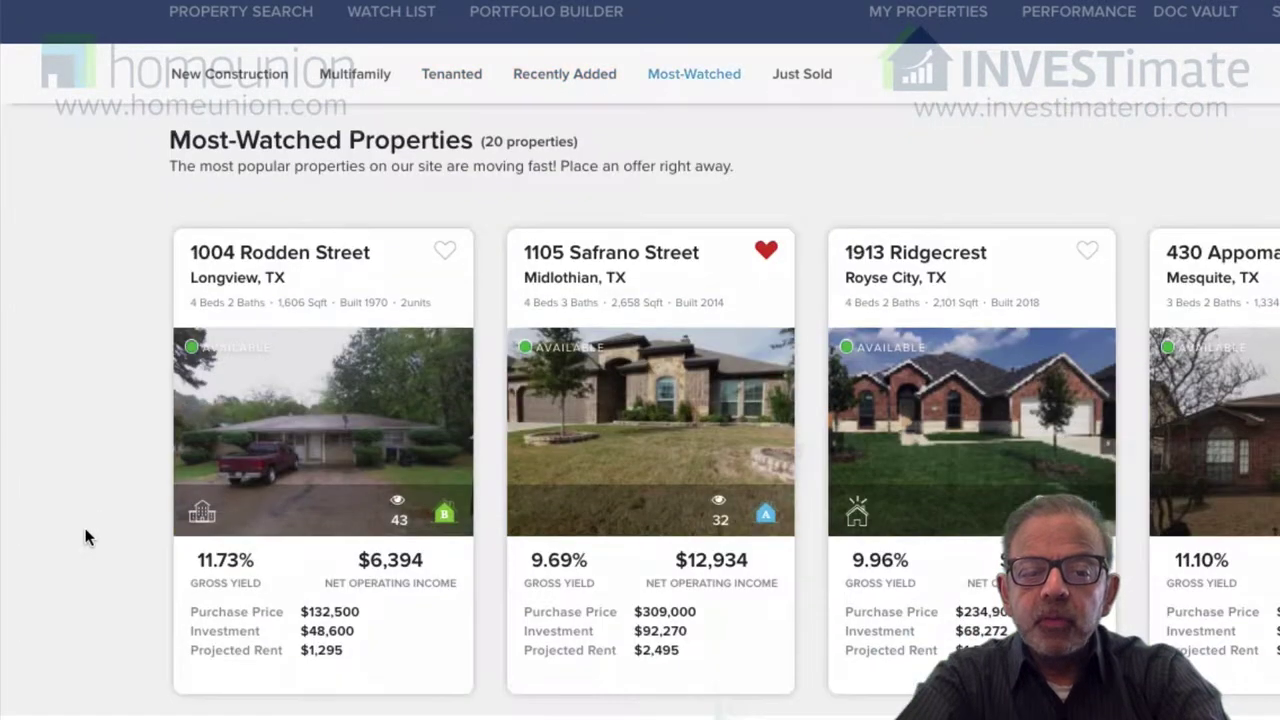
pyautogui.scroll(-1, 86, 537)
# - Return to the top and go to the Property Search page listing 252 properties
pyautogui.scroll(2, 86, 537)
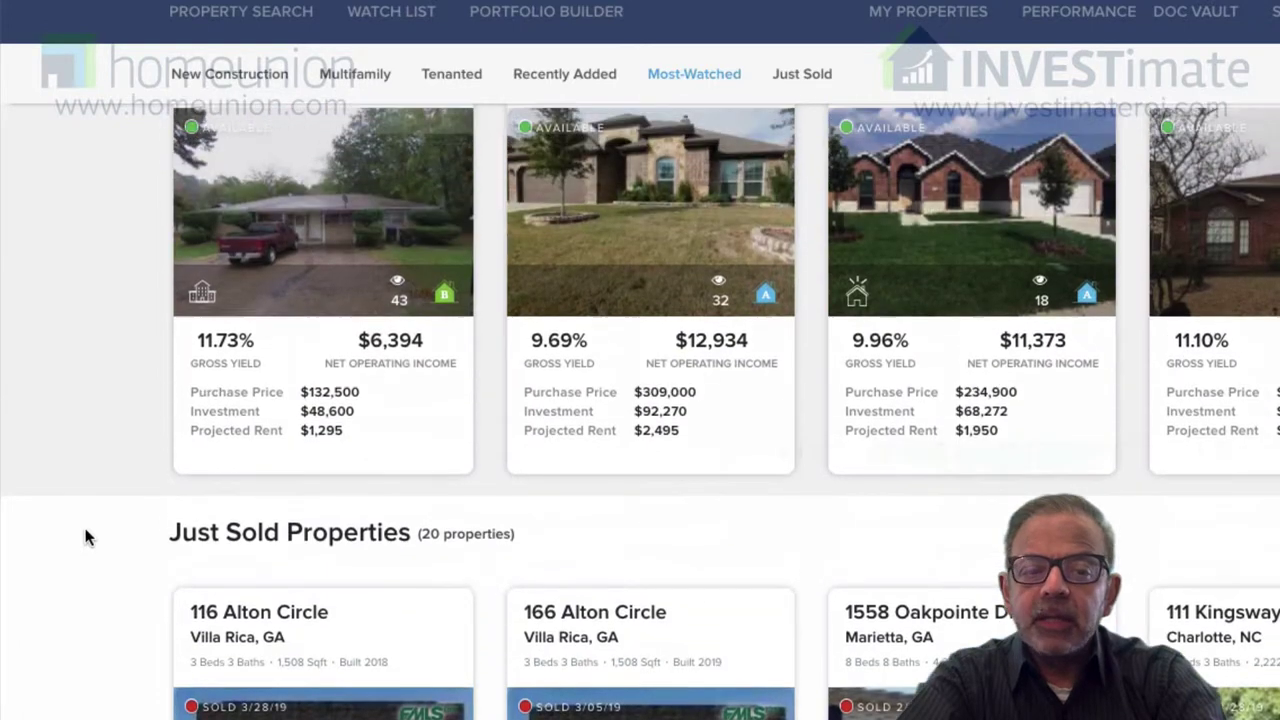
pyautogui.scroll(1, 86, 537)
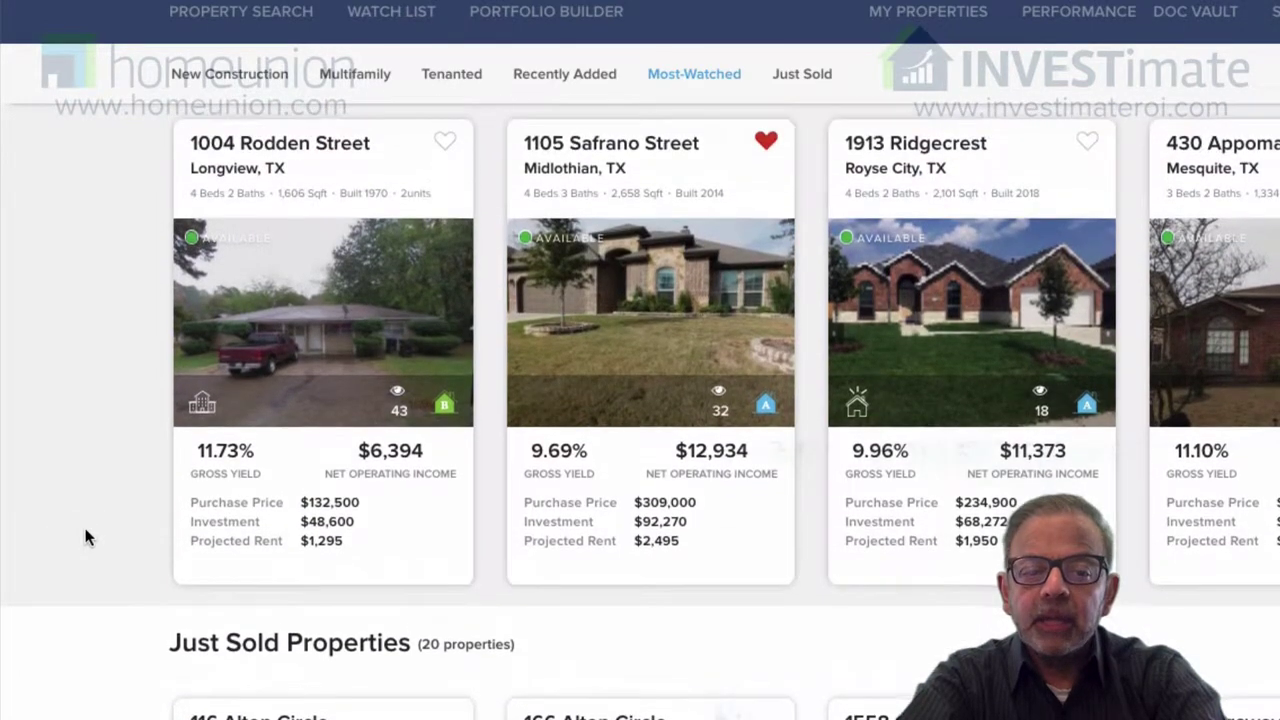
pyautogui.scroll(-3, 86, 537)
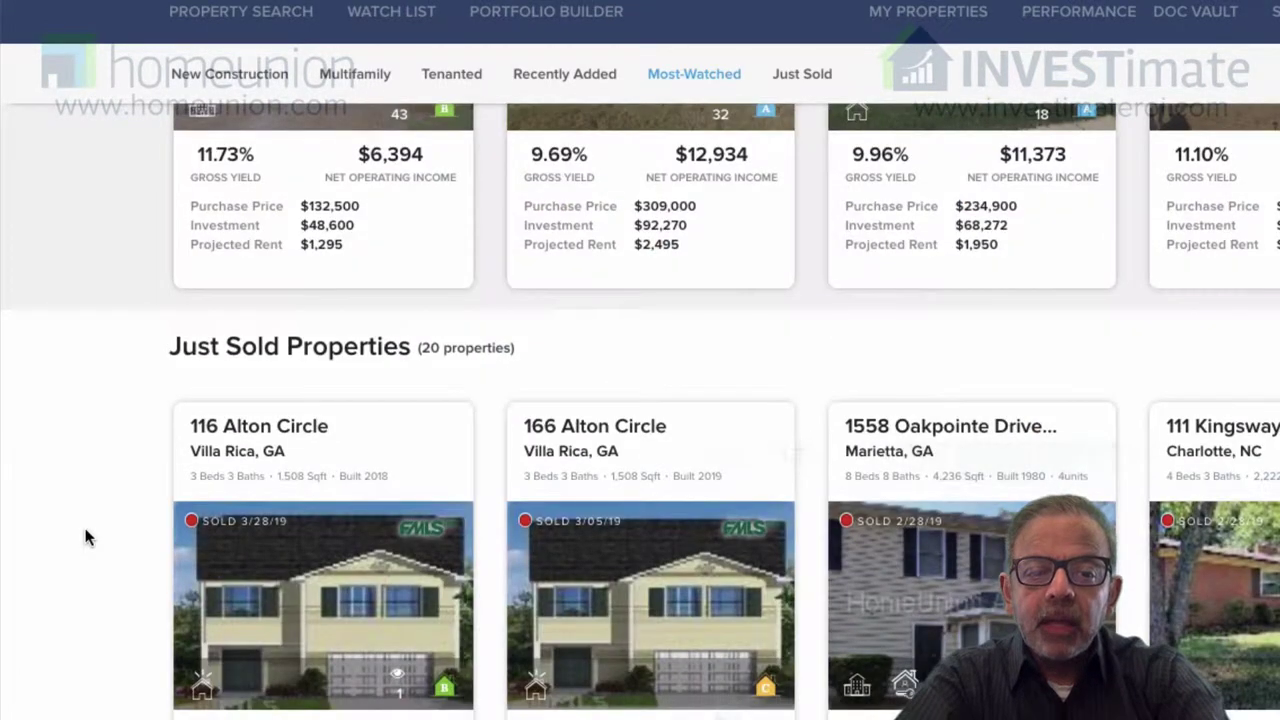
pyautogui.scroll(-1, 131, 566)
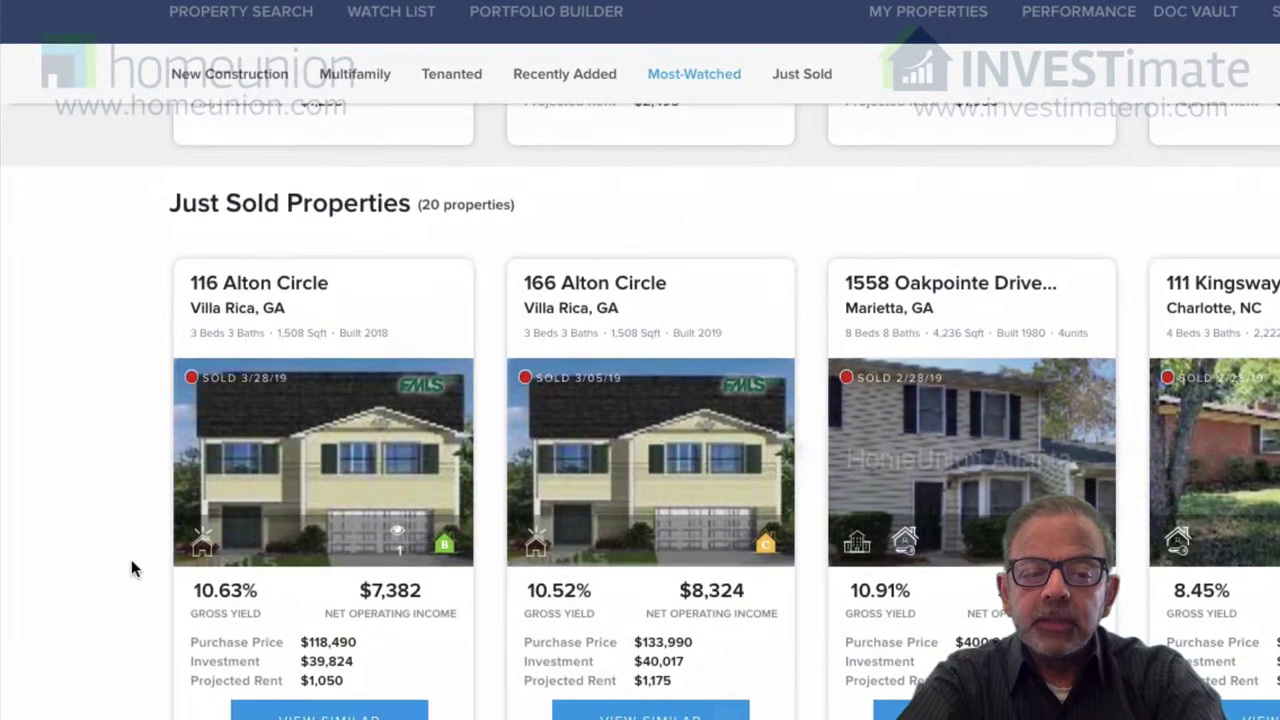
pyautogui.scroll(-3, 131, 567)
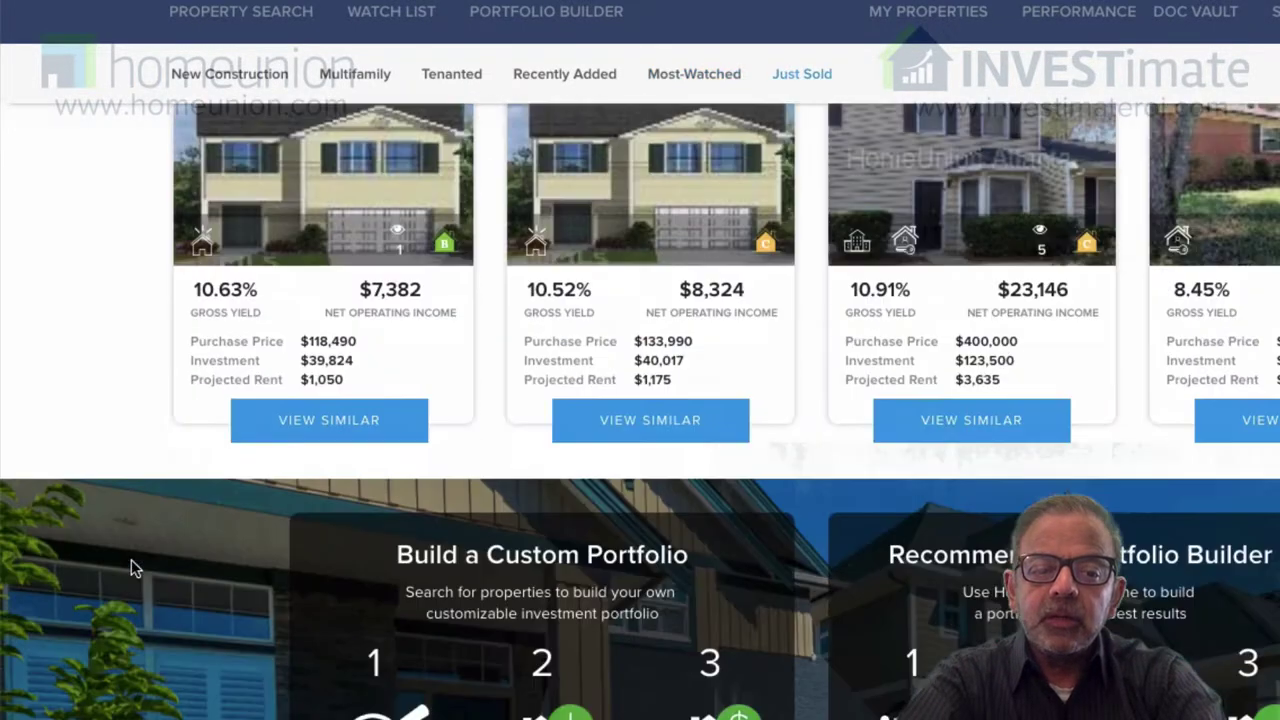
pyautogui.scroll(15, 131, 568)
pyautogui.scroll(12, 131, 568)
pyautogui.scroll(1, 131, 559)
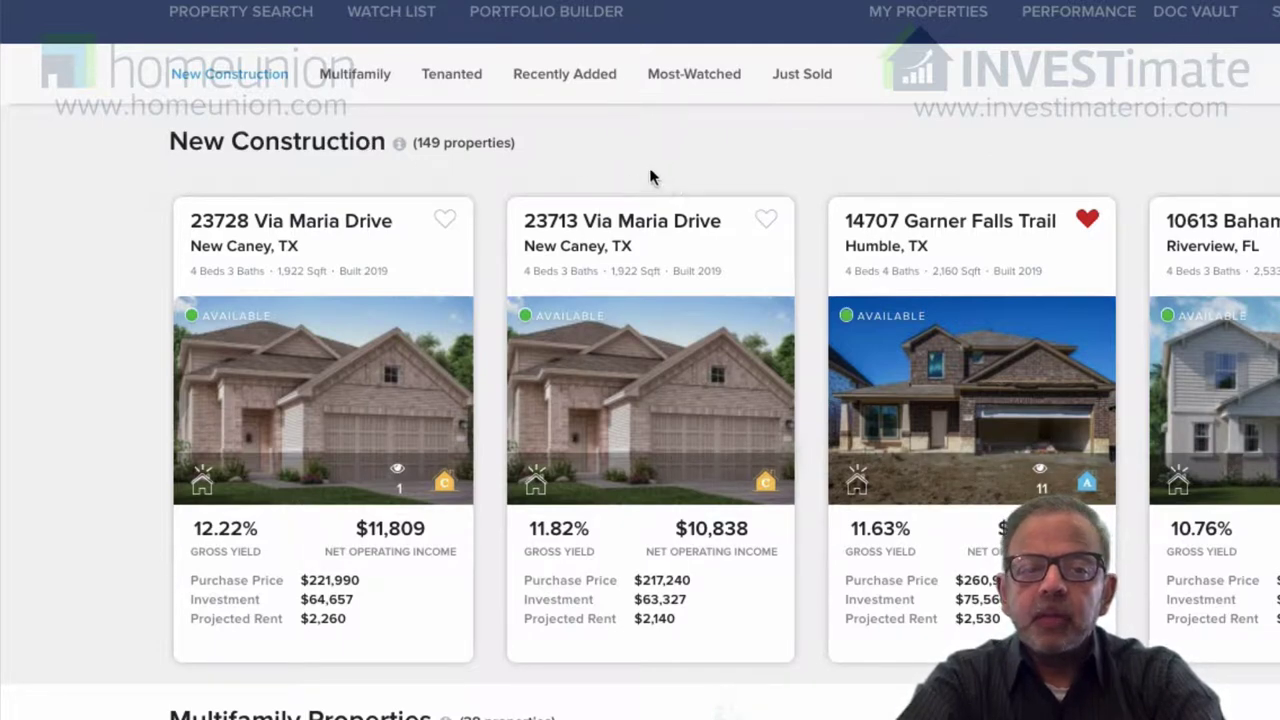
pyautogui.click(258, 20)
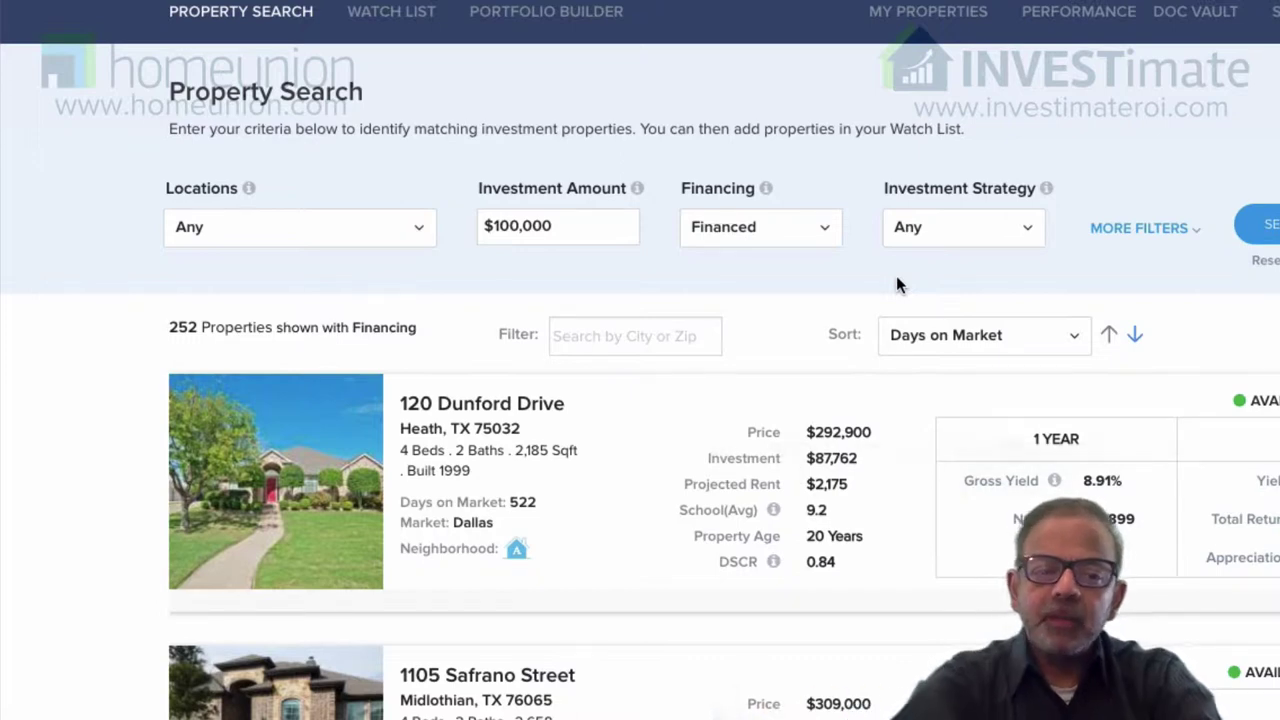
pyautogui.click(392, 233)
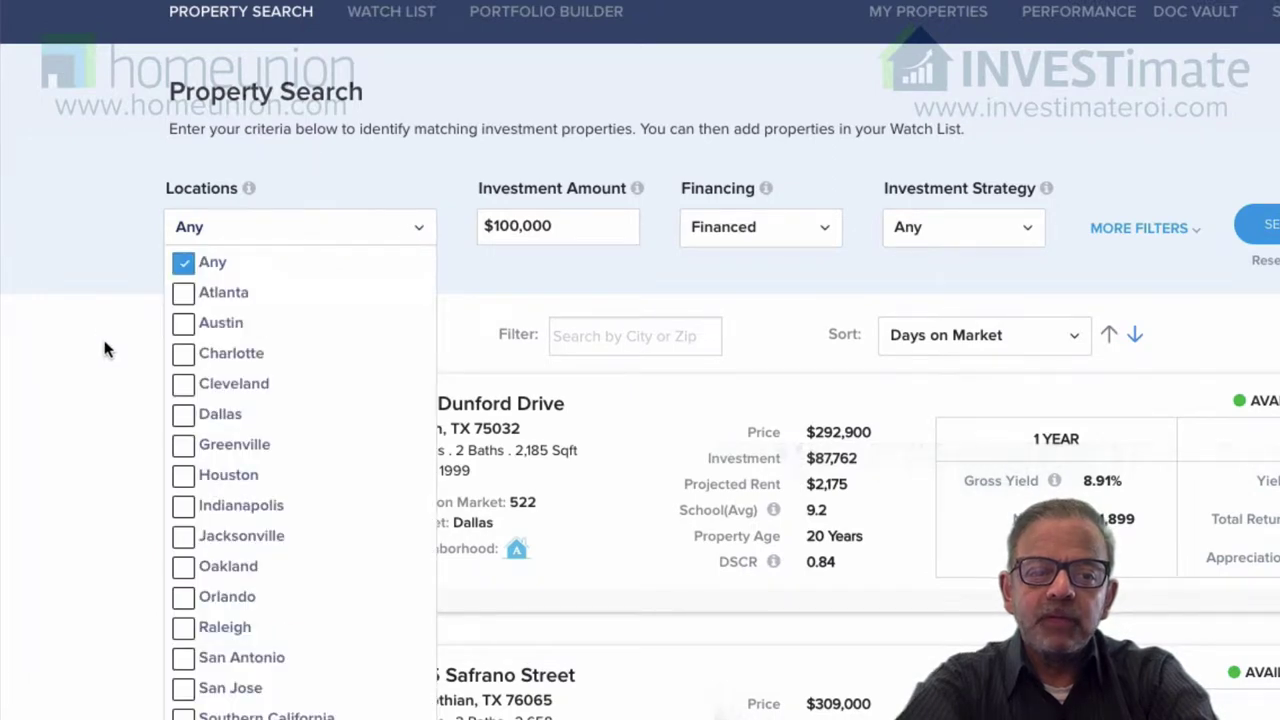
pyautogui.scroll(-5, 104, 345)
pyautogui.scroll(2, 104, 345)
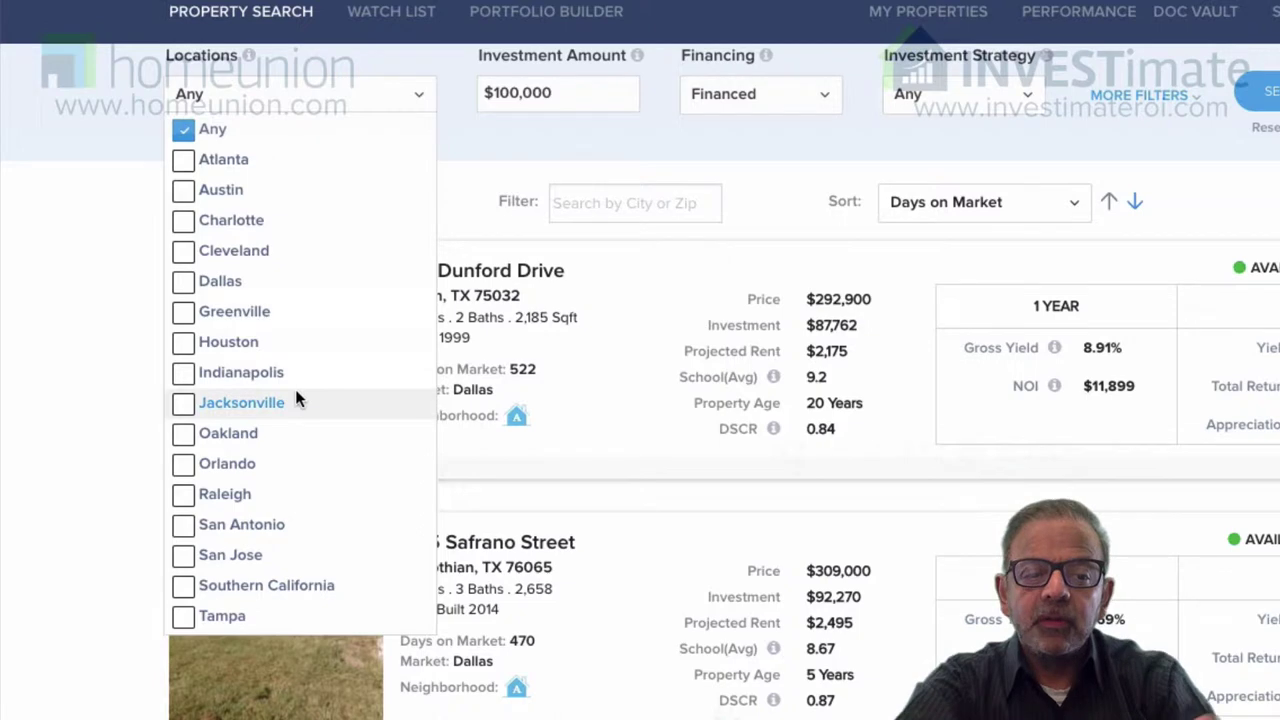
pyautogui.scroll(-3, 295, 400)
pyautogui.scroll(1, 294, 394)
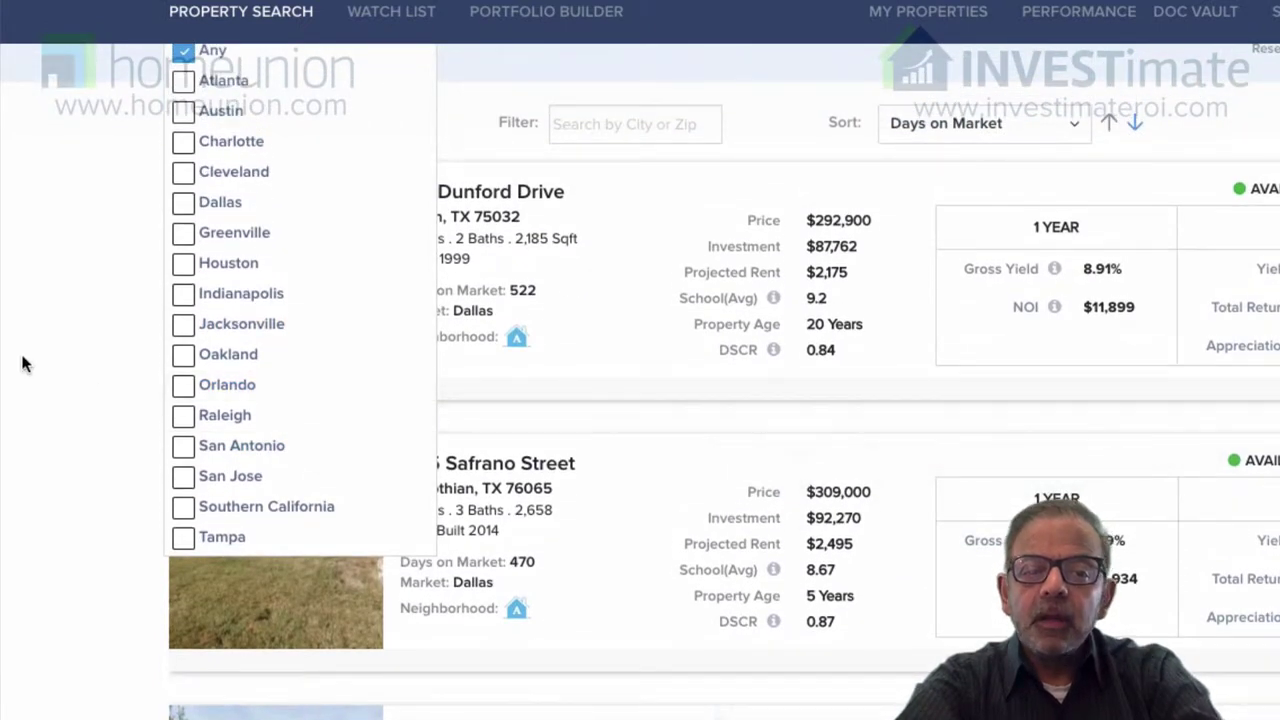
pyautogui.scroll(2, 23, 364)
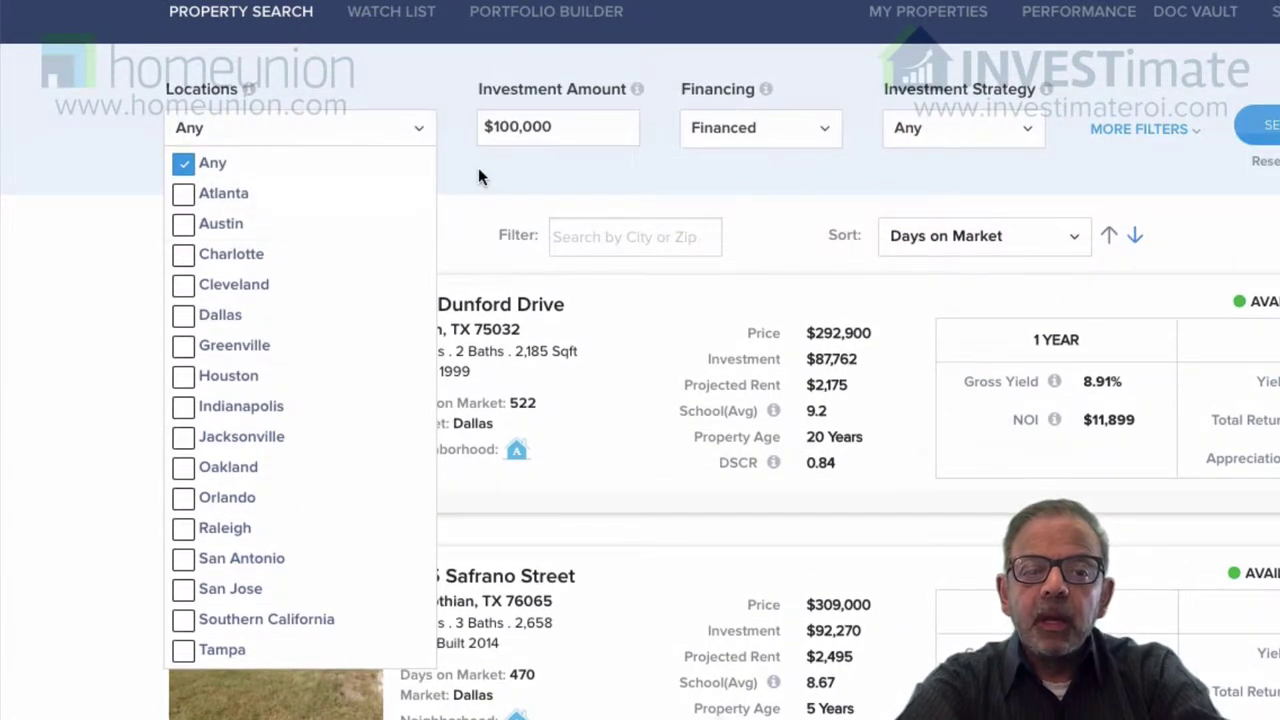
pyautogui.click(598, 127)
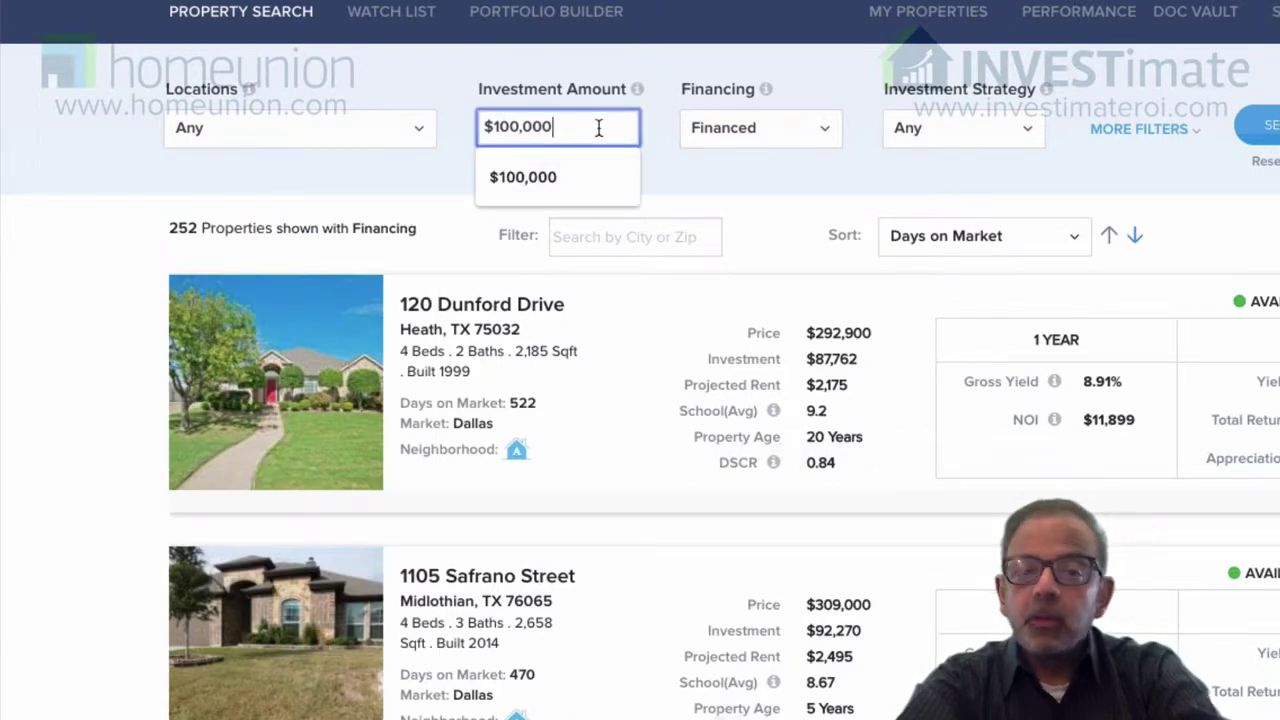
# - Dismiss the investment amount suggestion and review financing choices, keeping Financed selected
pyautogui.click(700, 185)
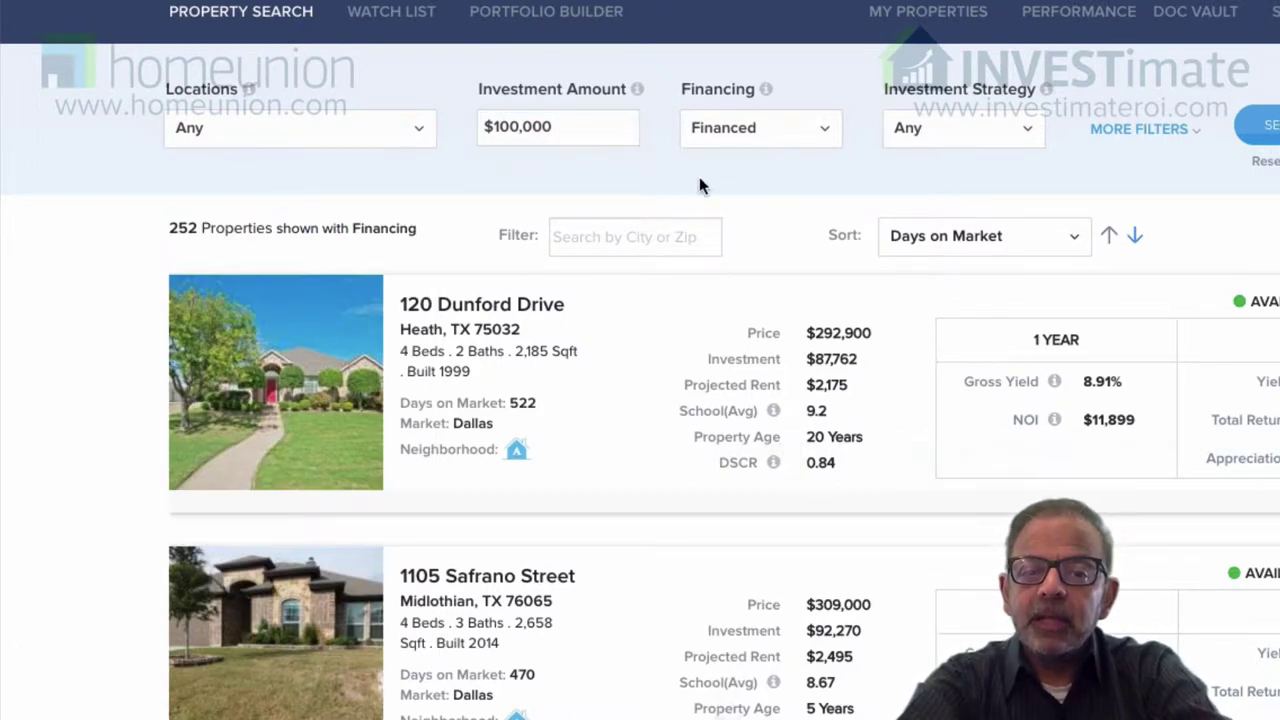
pyautogui.click(826, 134)
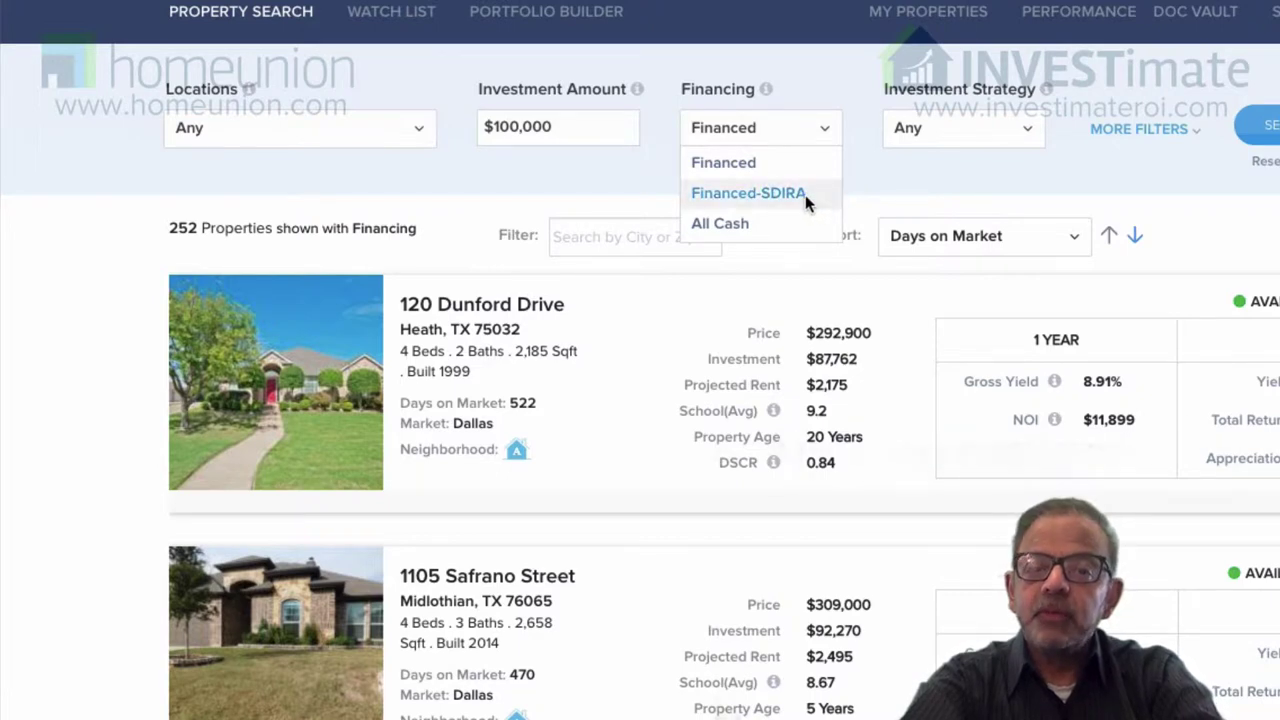
pyautogui.click(985, 157)
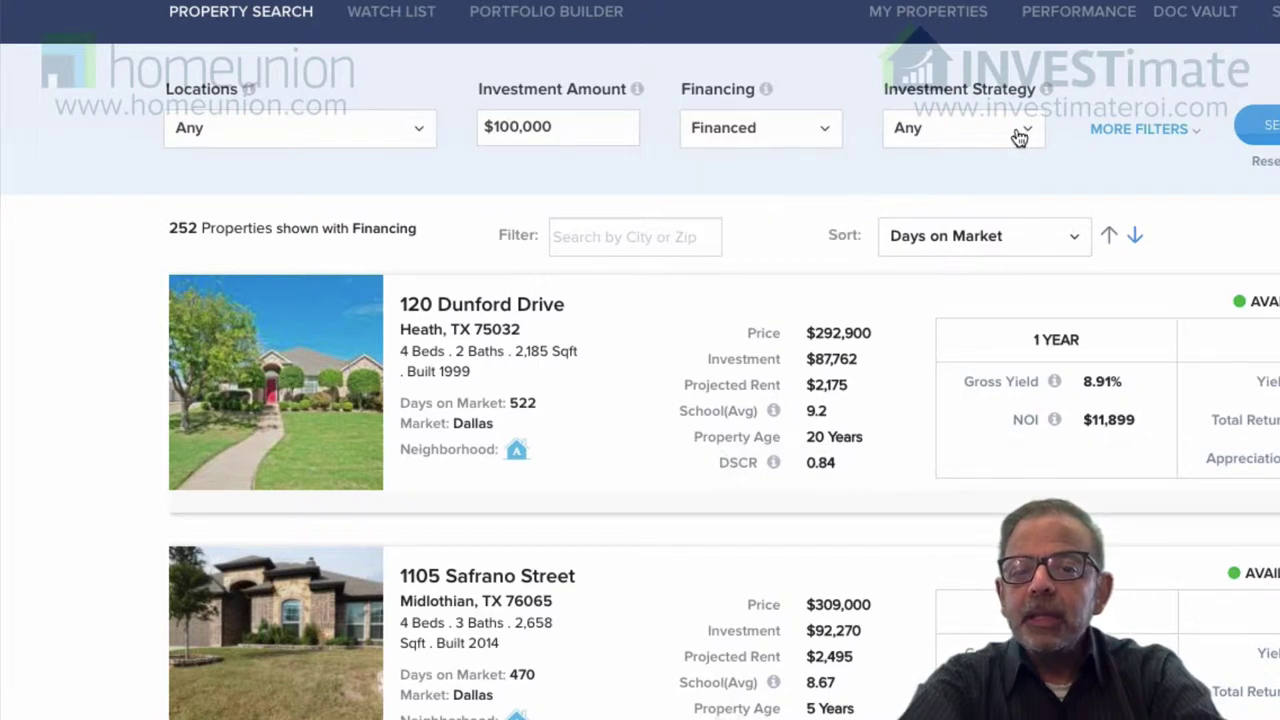
# - Check the Investment Strategy choices, leaving Any, then expand More Filters
pyautogui.click(1018, 137)
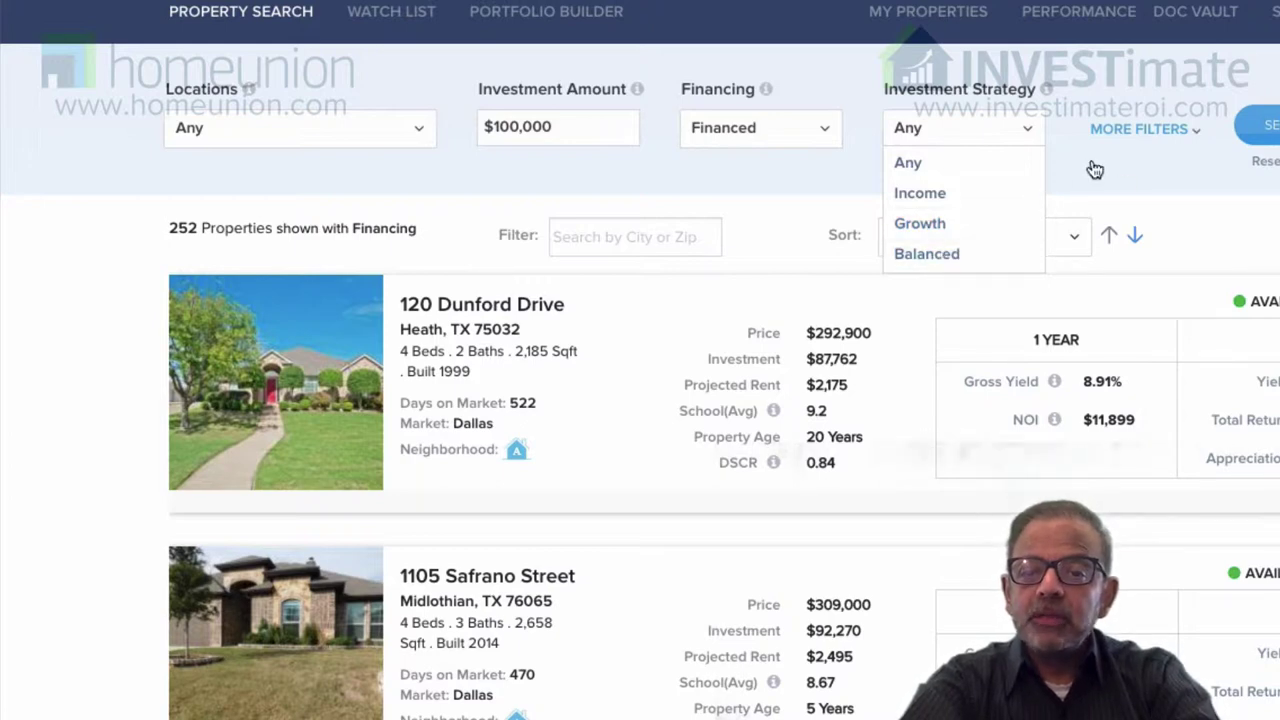
pyautogui.click(1138, 129)
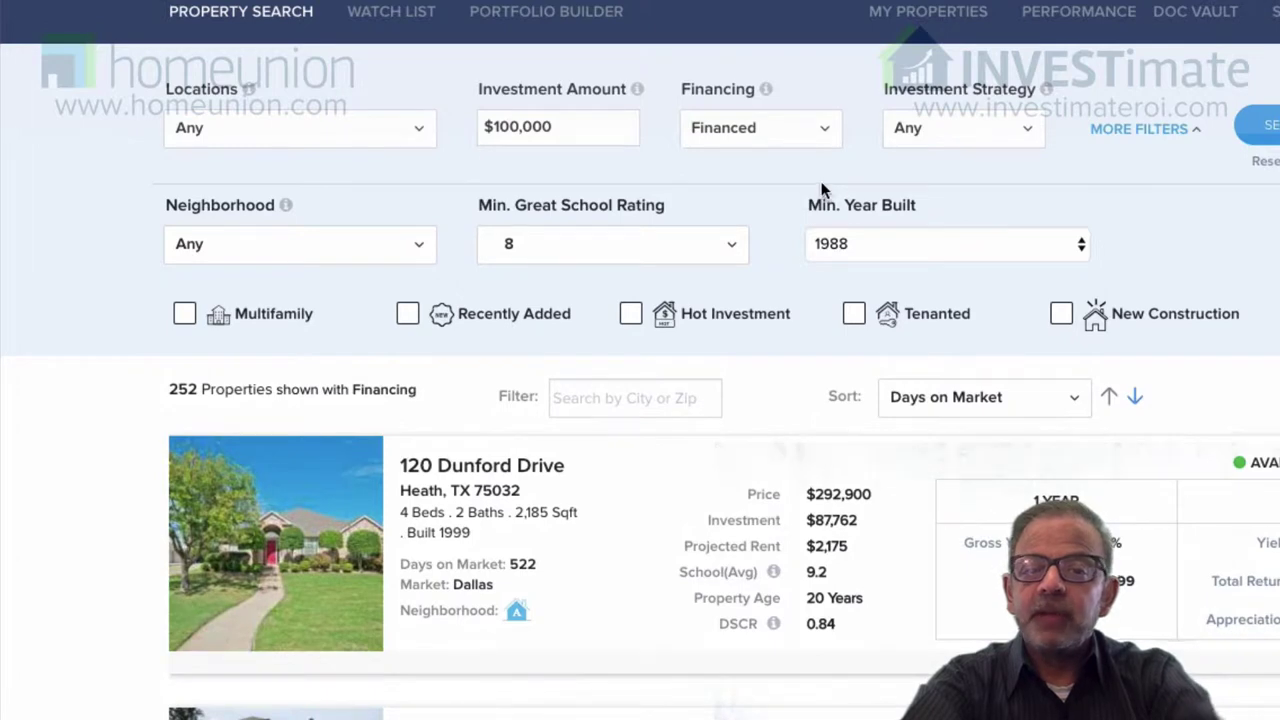
# - Show the Neighborhood grade checkboxes, leaving Any checked
pyautogui.click(421, 254)
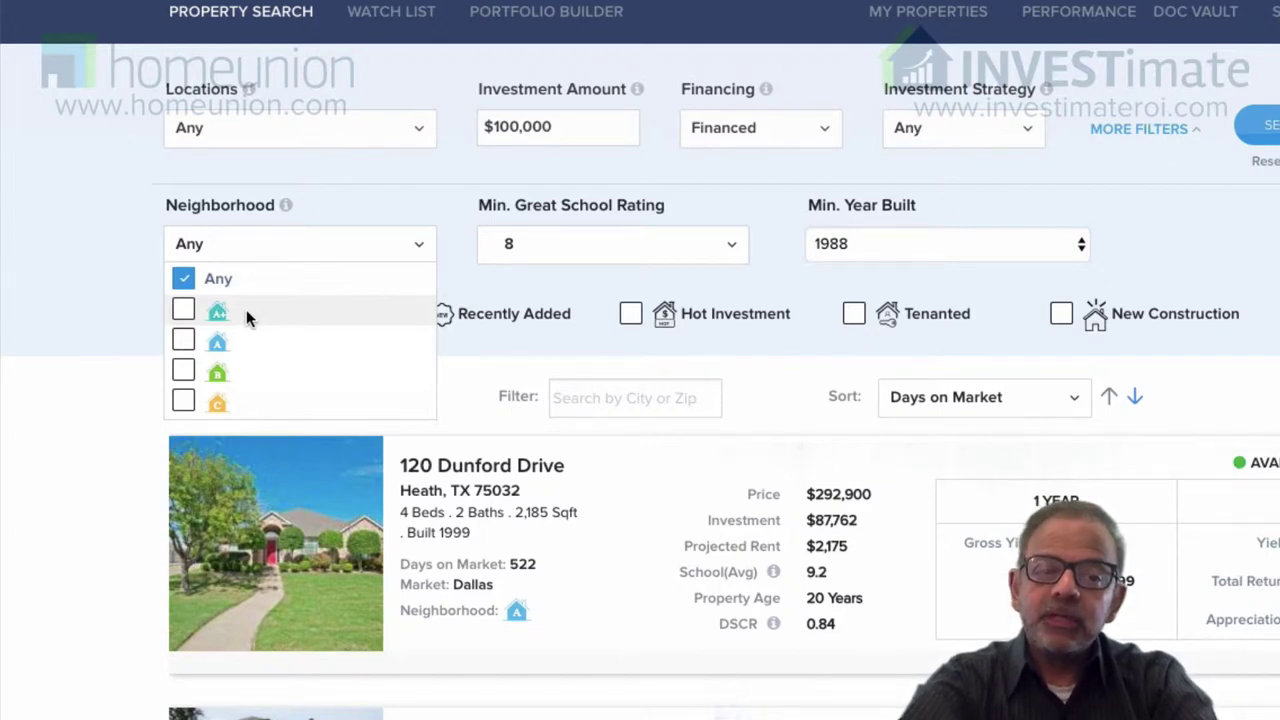
# - Change the Min. Great School Rating filter from 8 to 1
pyautogui.click(642, 257)
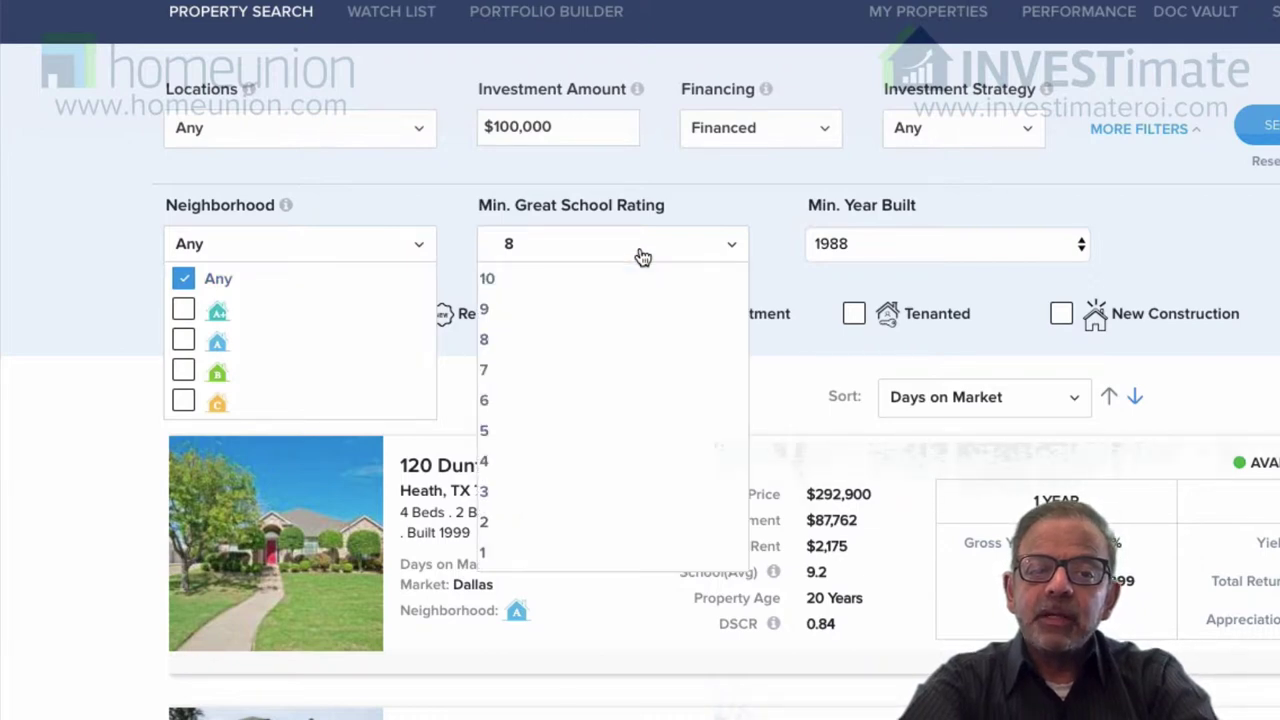
pyautogui.scroll(-1, 590, 371)
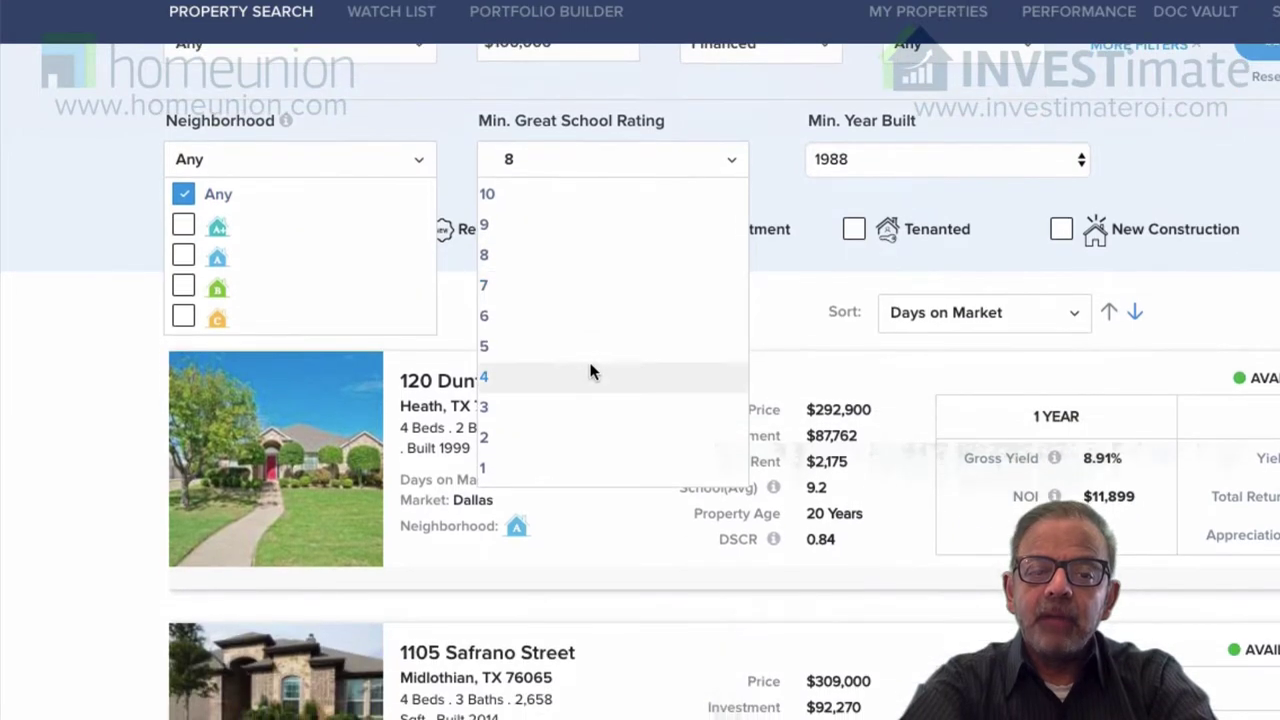
pyautogui.click(539, 470)
pyautogui.scroll(1, 105, 268)
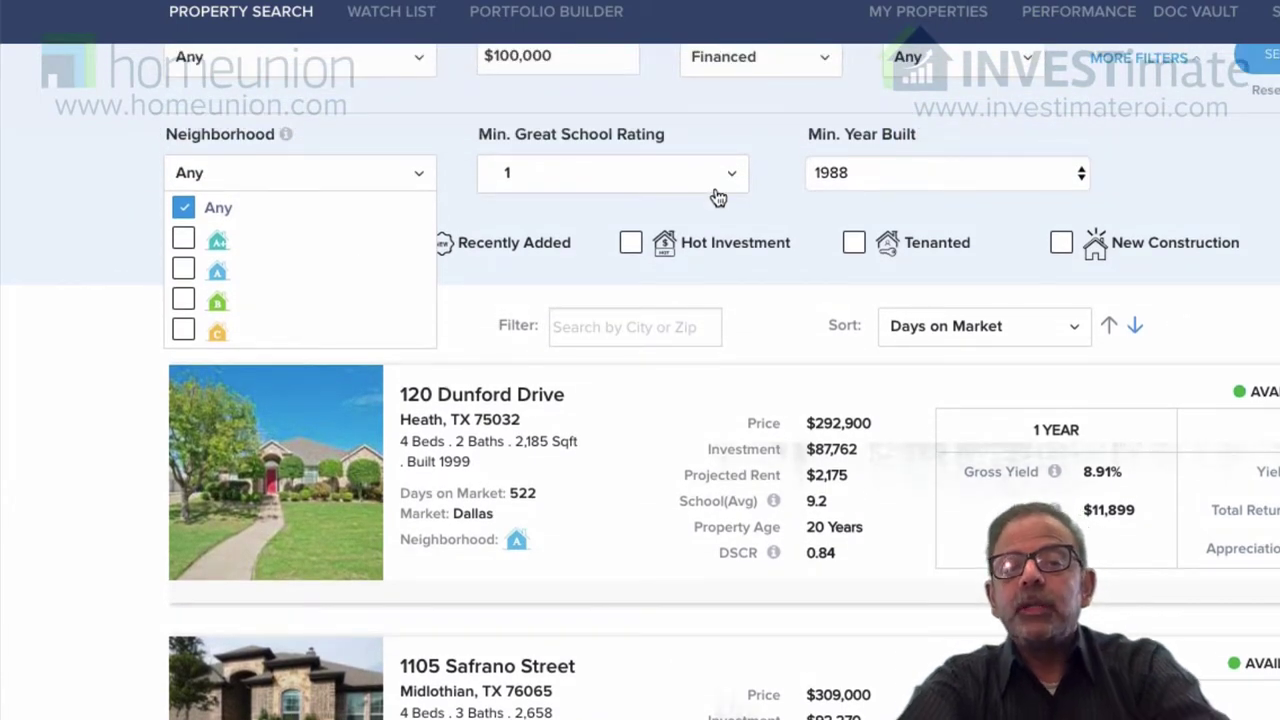
pyautogui.click(711, 181)
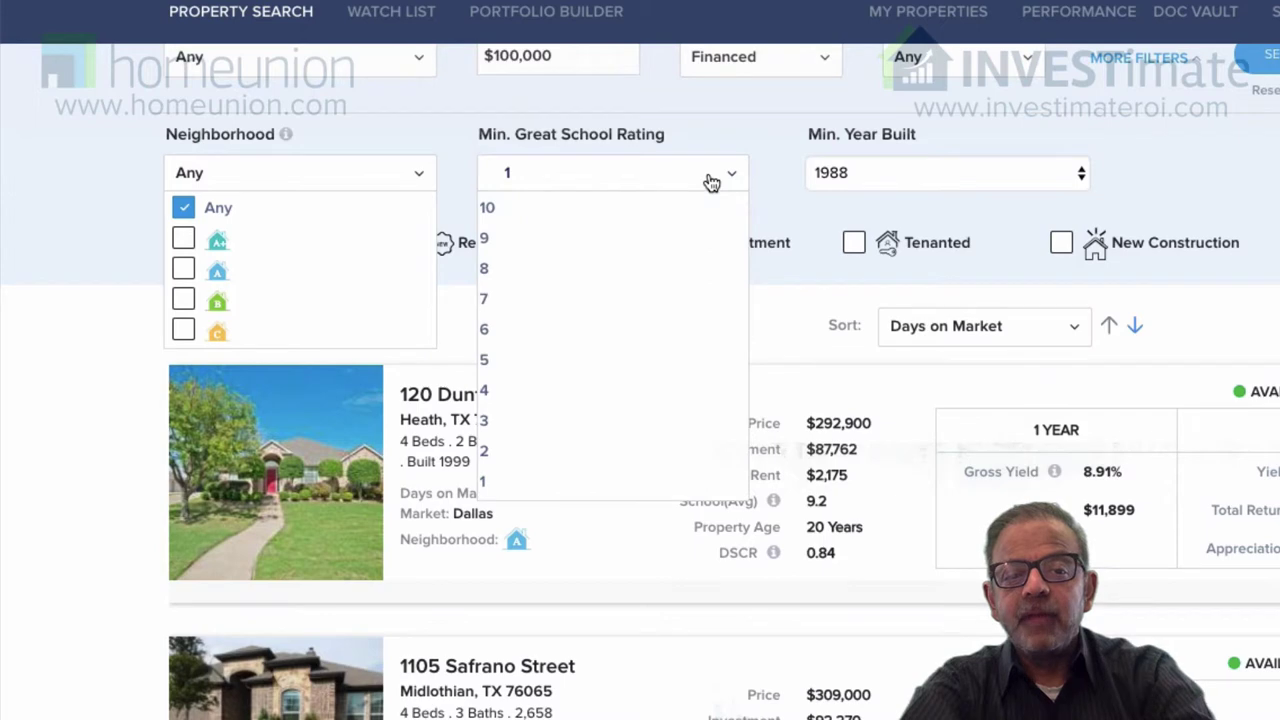
pyautogui.click(1160, 206)
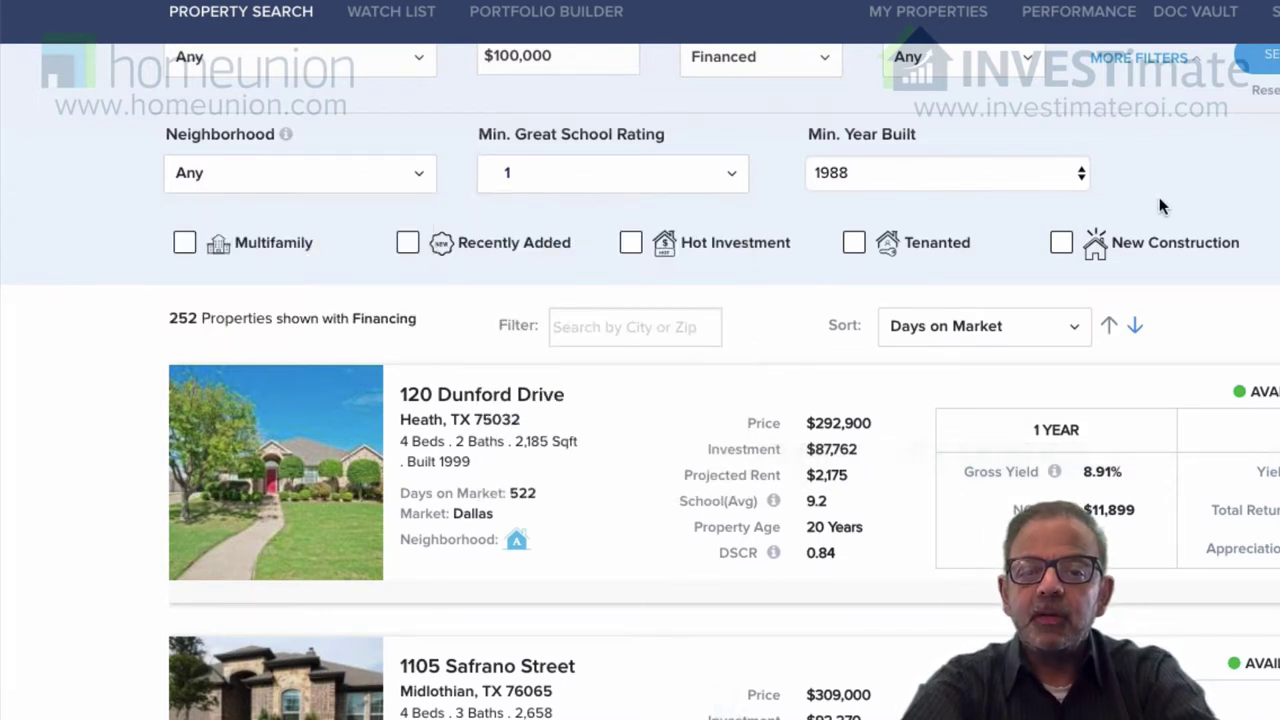
pyautogui.click(1076, 175)
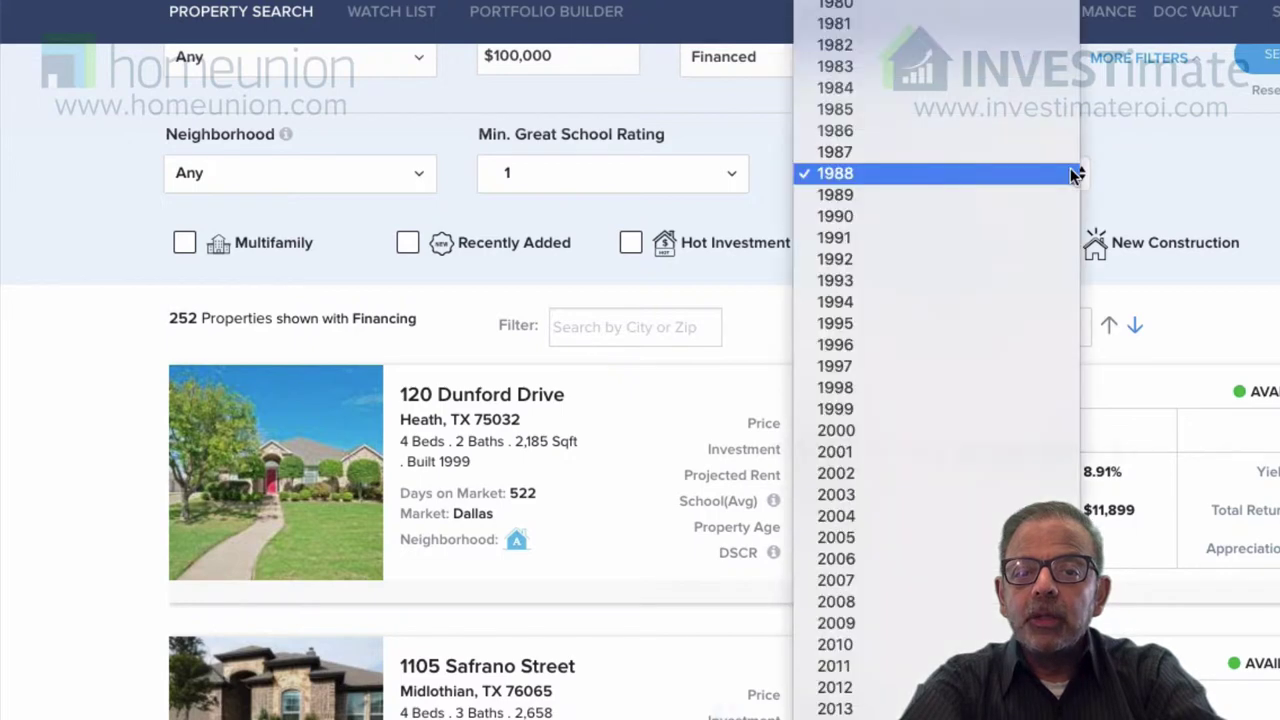
pyautogui.scroll(10, 1066, 200)
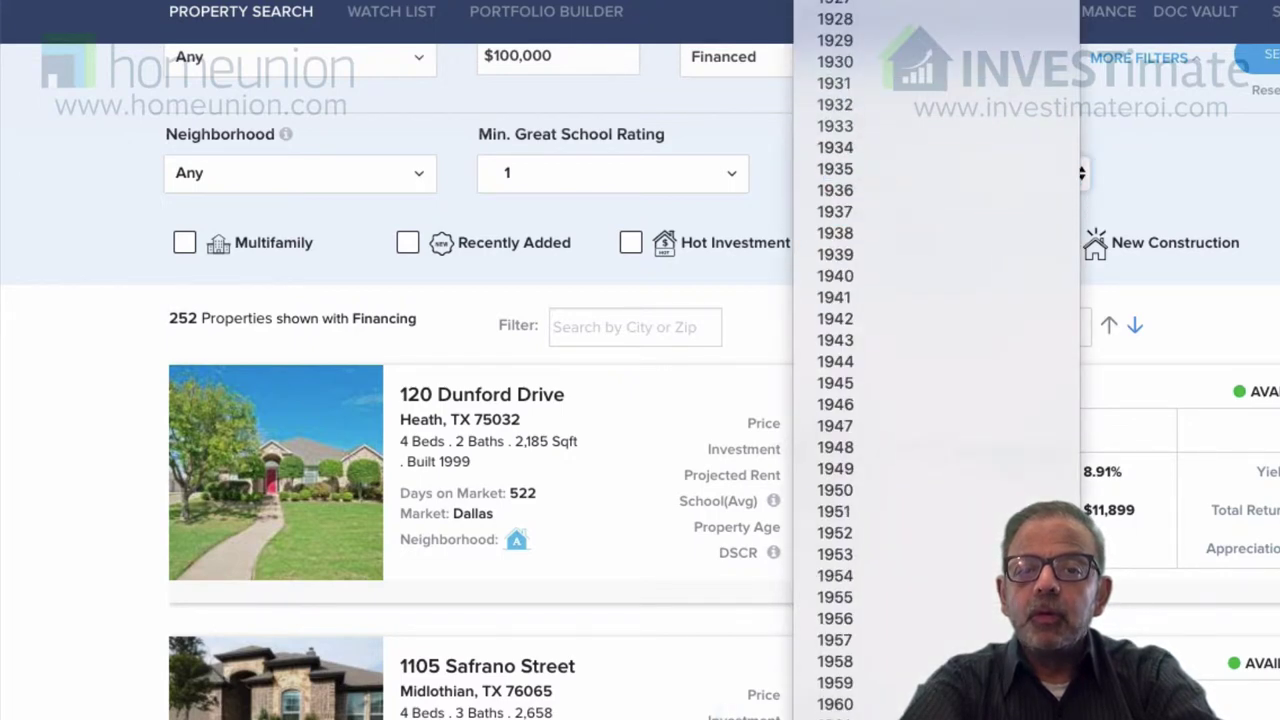
pyautogui.press('Escape')
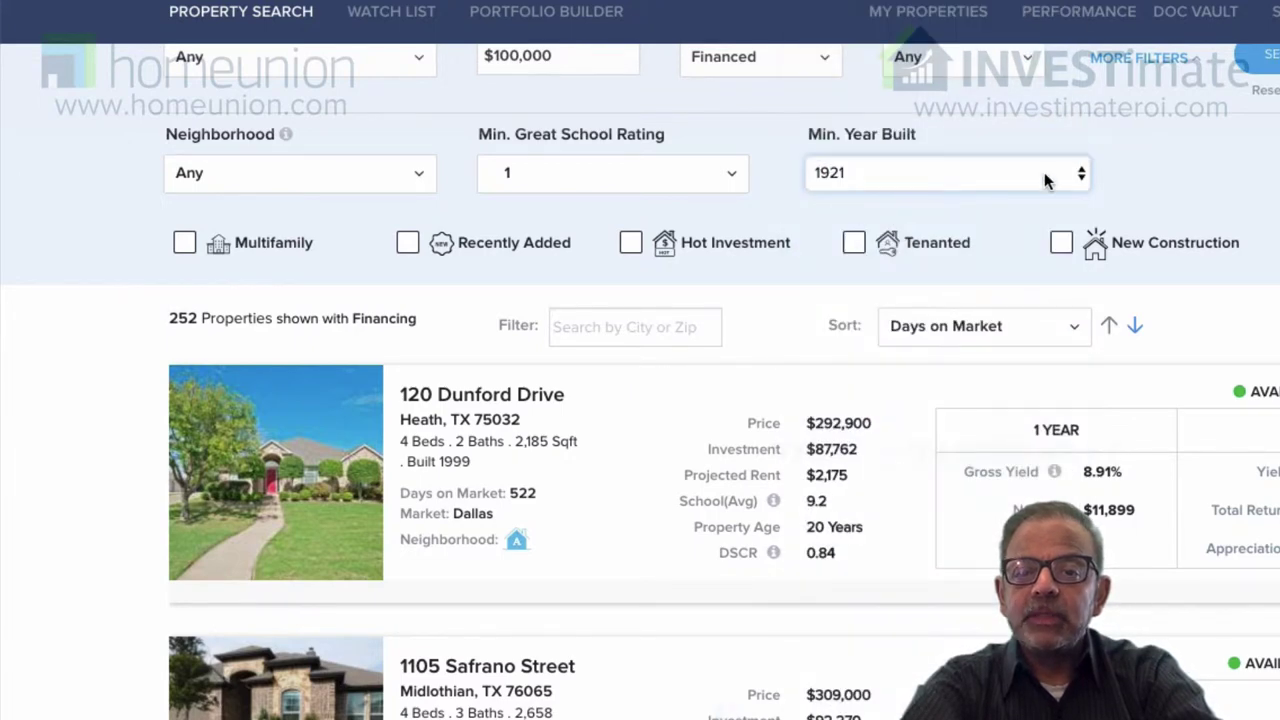
pyautogui.click(1045, 178)
pyautogui.scroll(-8, 835, 665)
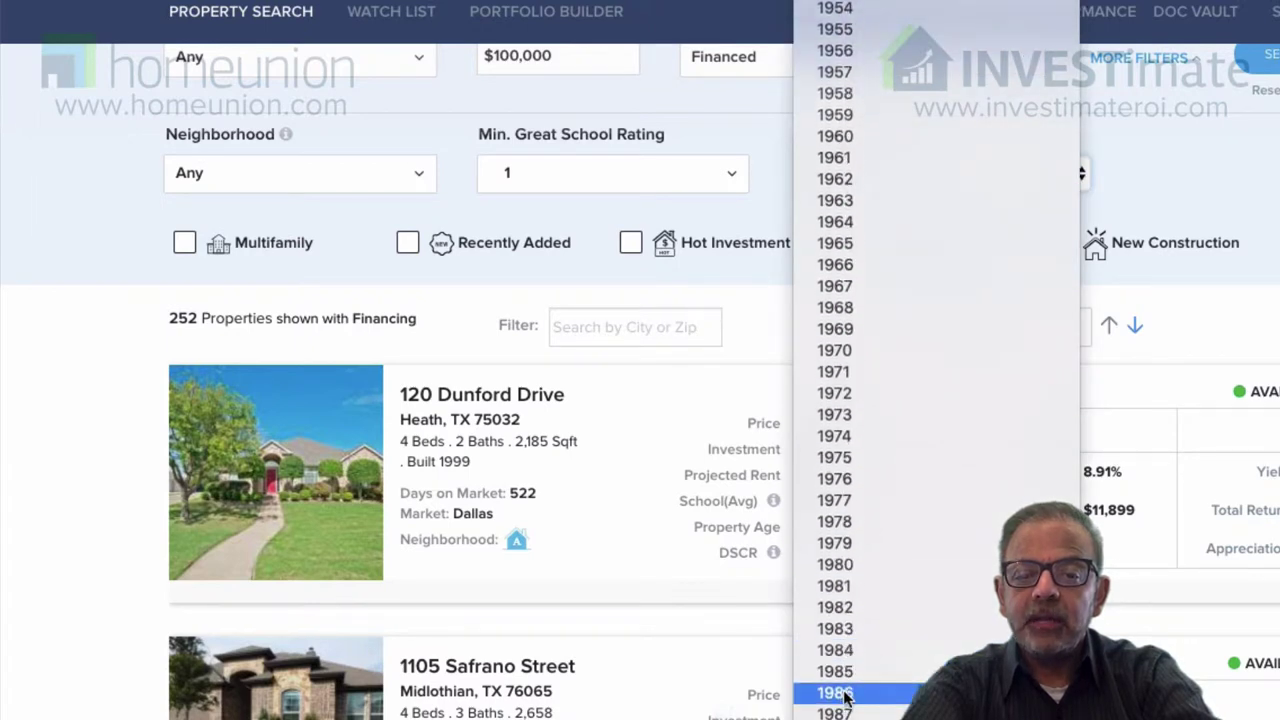
pyautogui.press('Return')
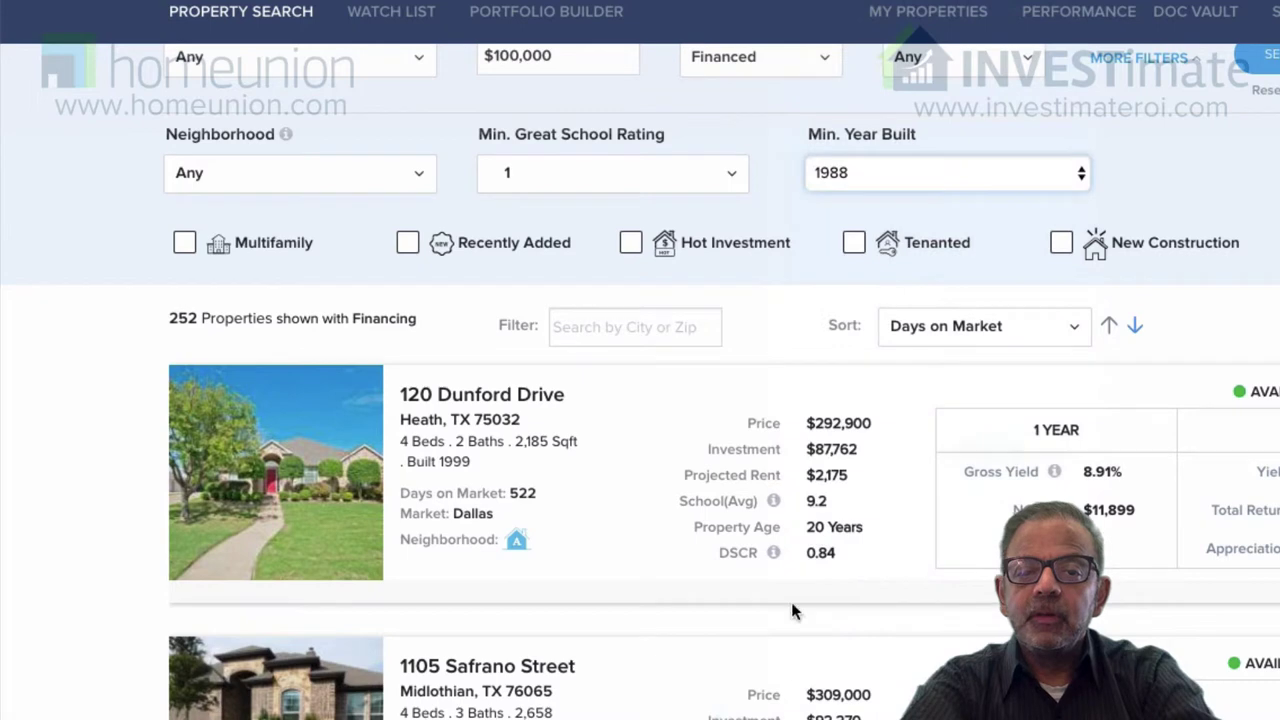
pyautogui.scroll(2, 693, 475)
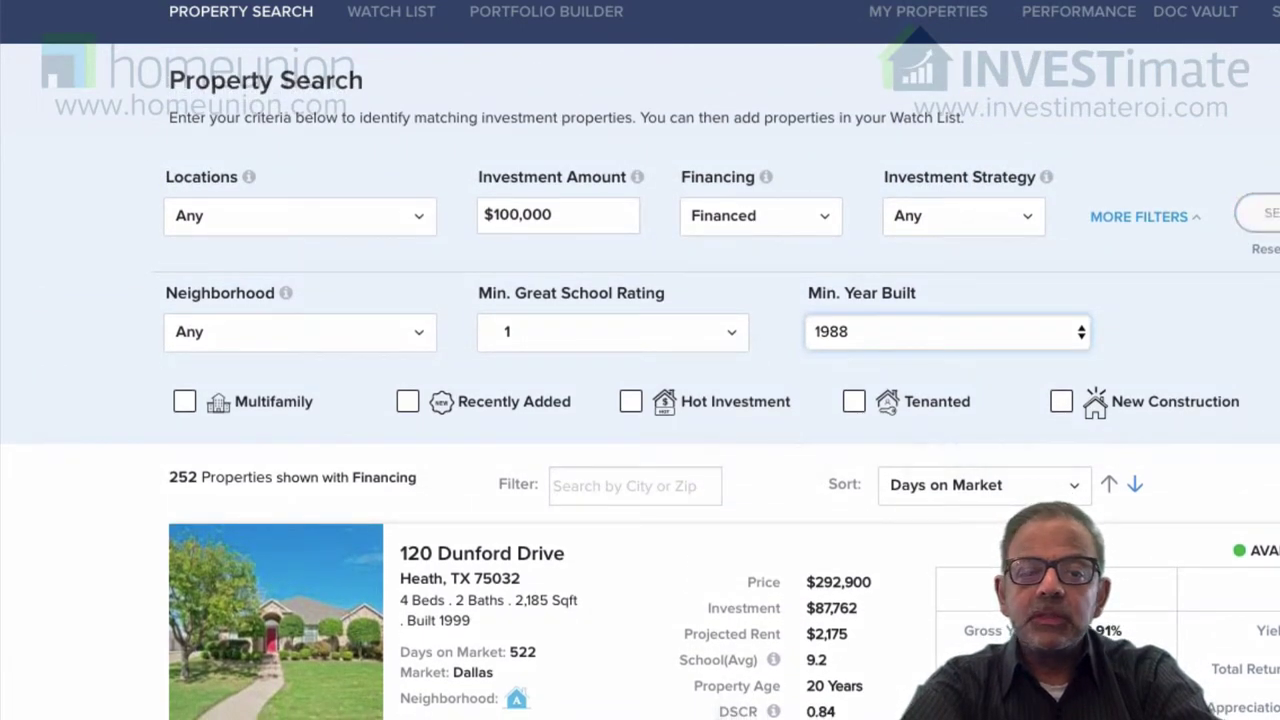
# - Set the minimum school rating back to 8 and rerun the search, still 252 properties
pyautogui.click(736, 338)
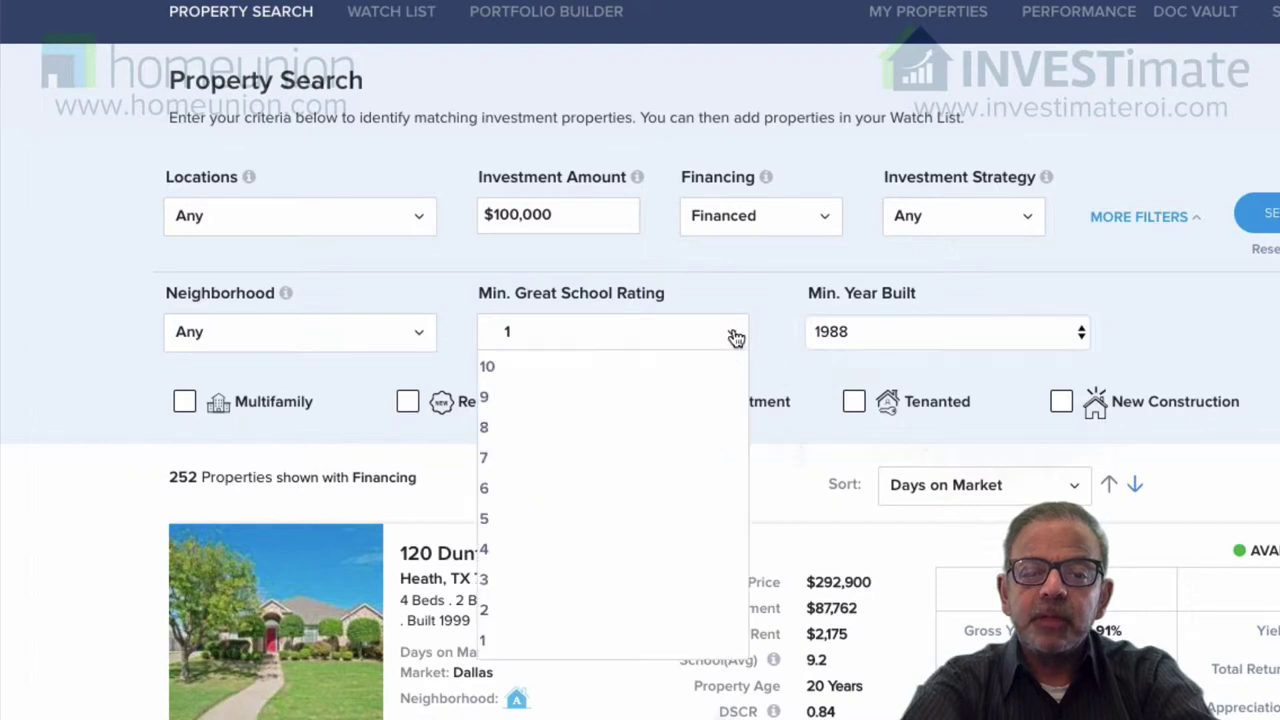
pyautogui.scroll(-1, 633, 445)
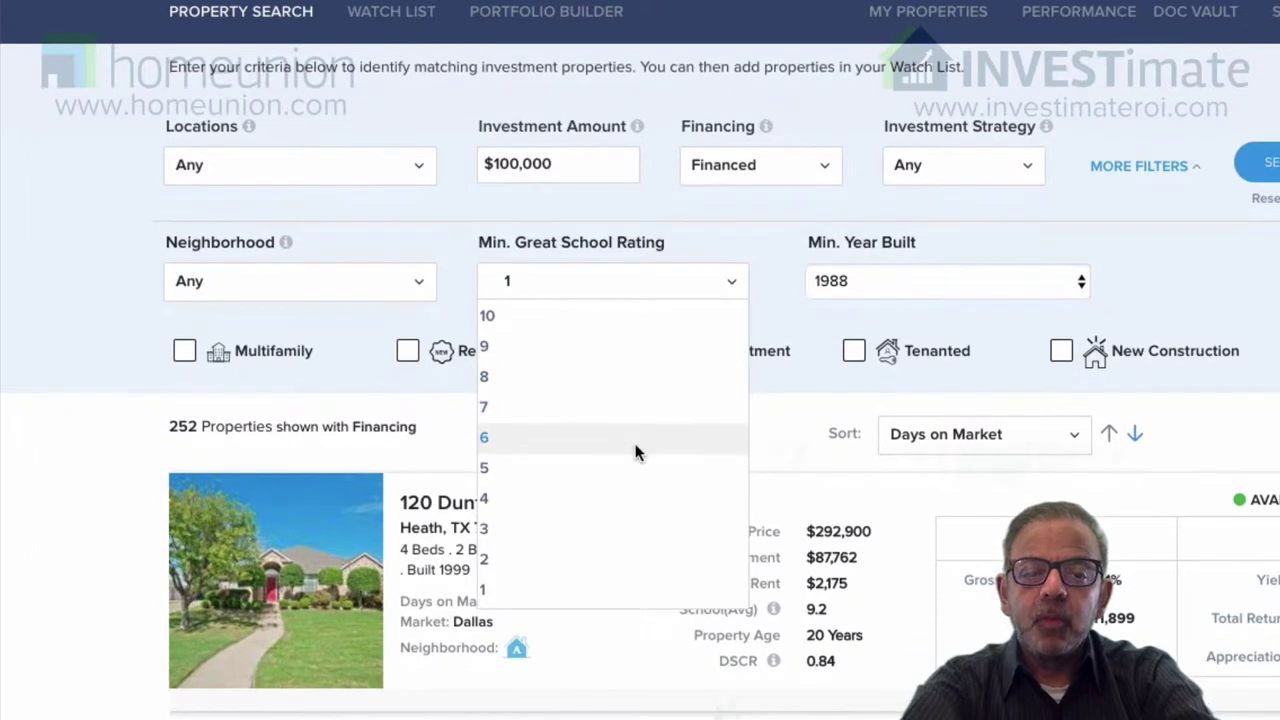
pyautogui.click(612, 385)
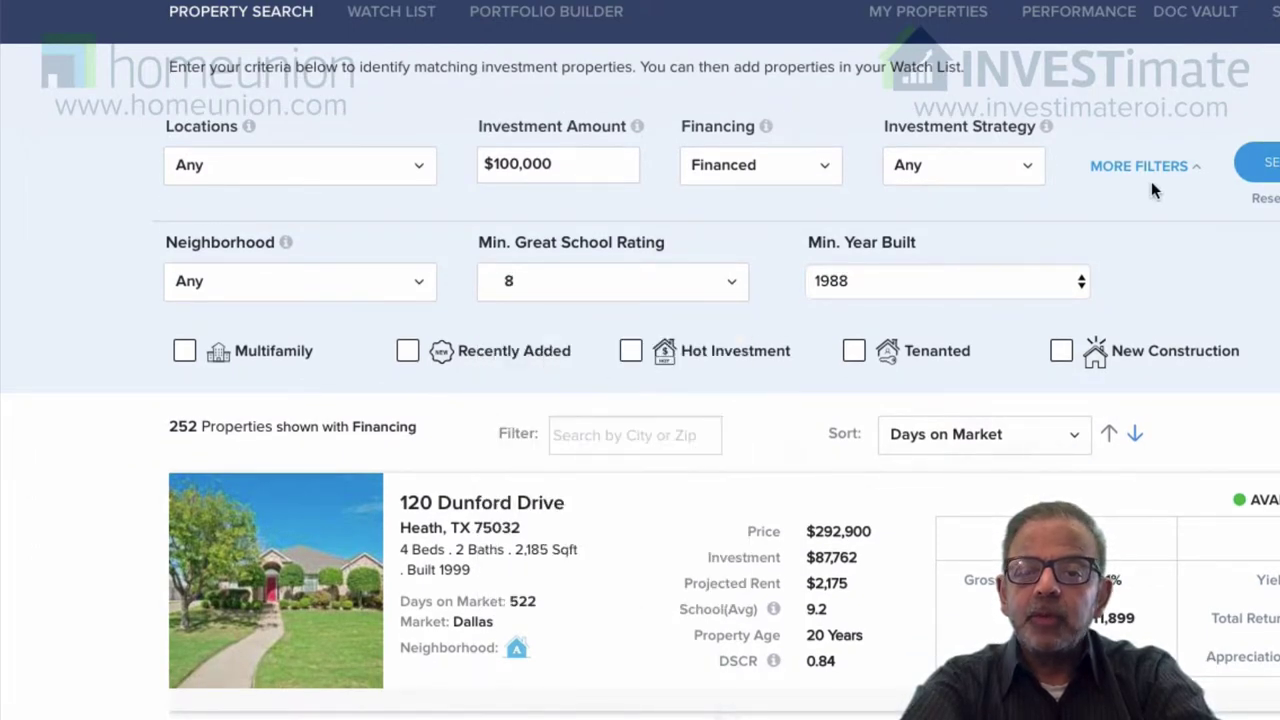
pyautogui.click(1266, 168)
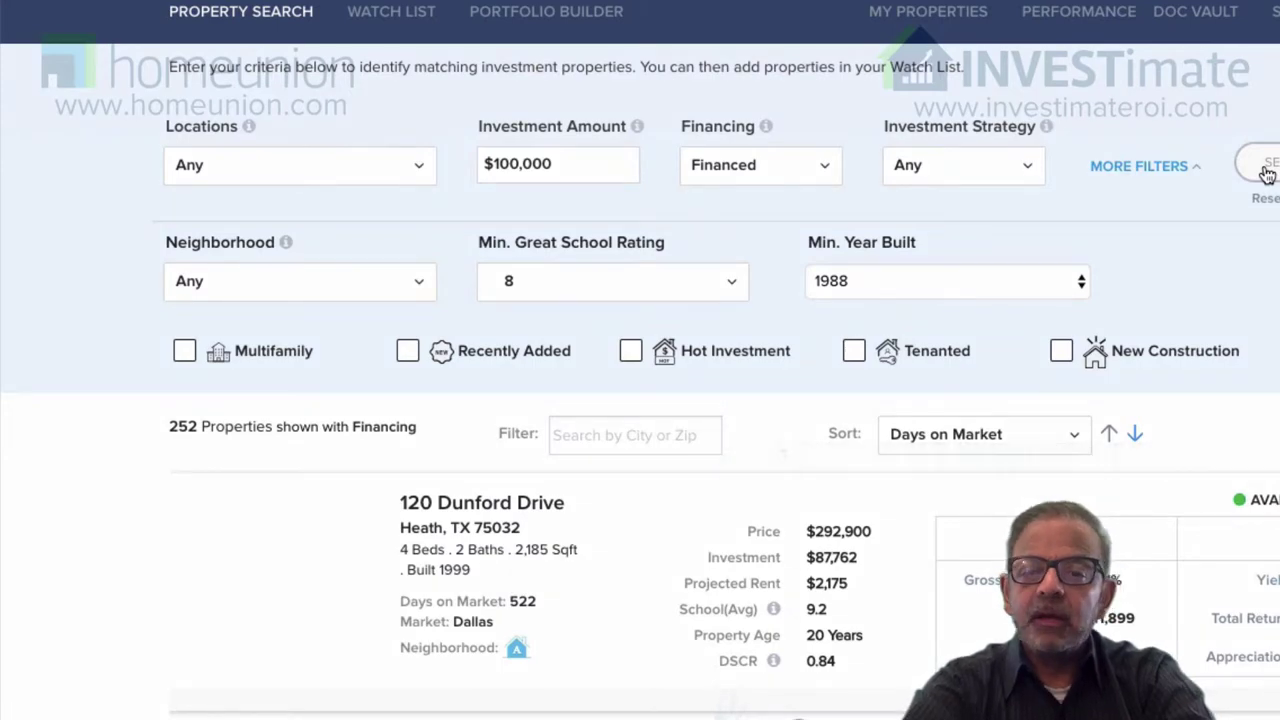
pyautogui.scroll(-8, 522, 558)
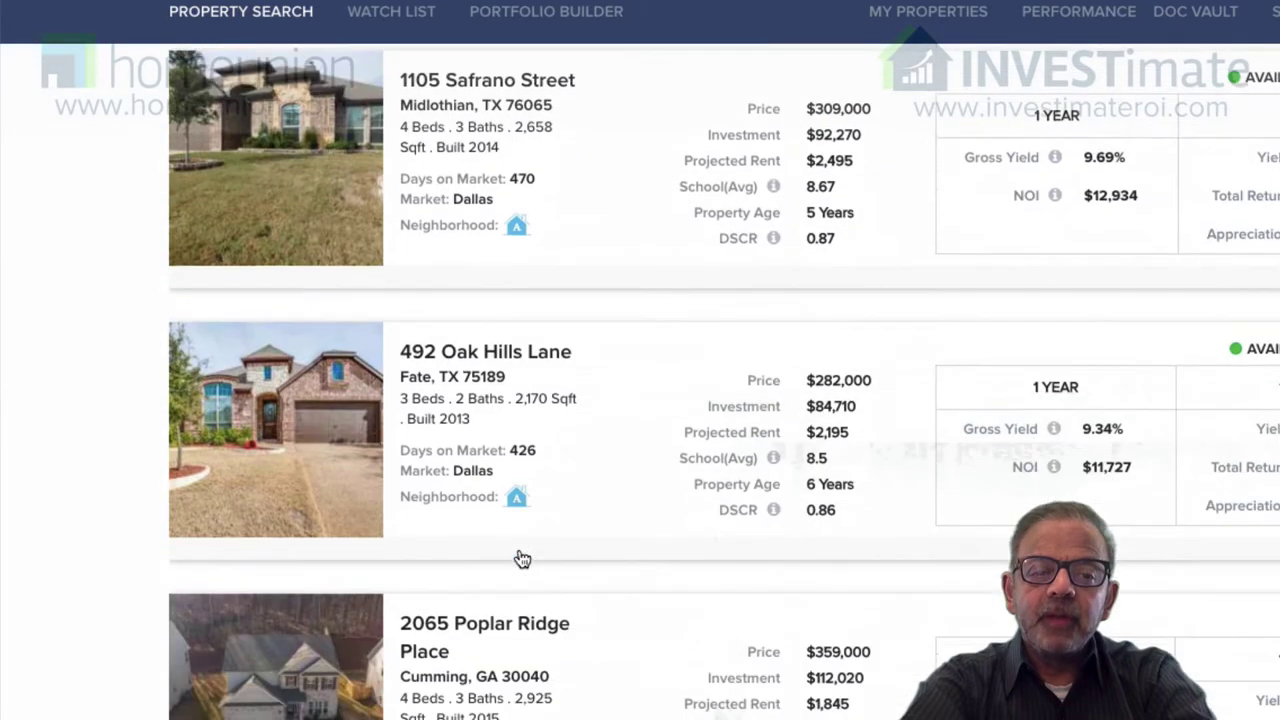
pyautogui.scroll(8, 522, 558)
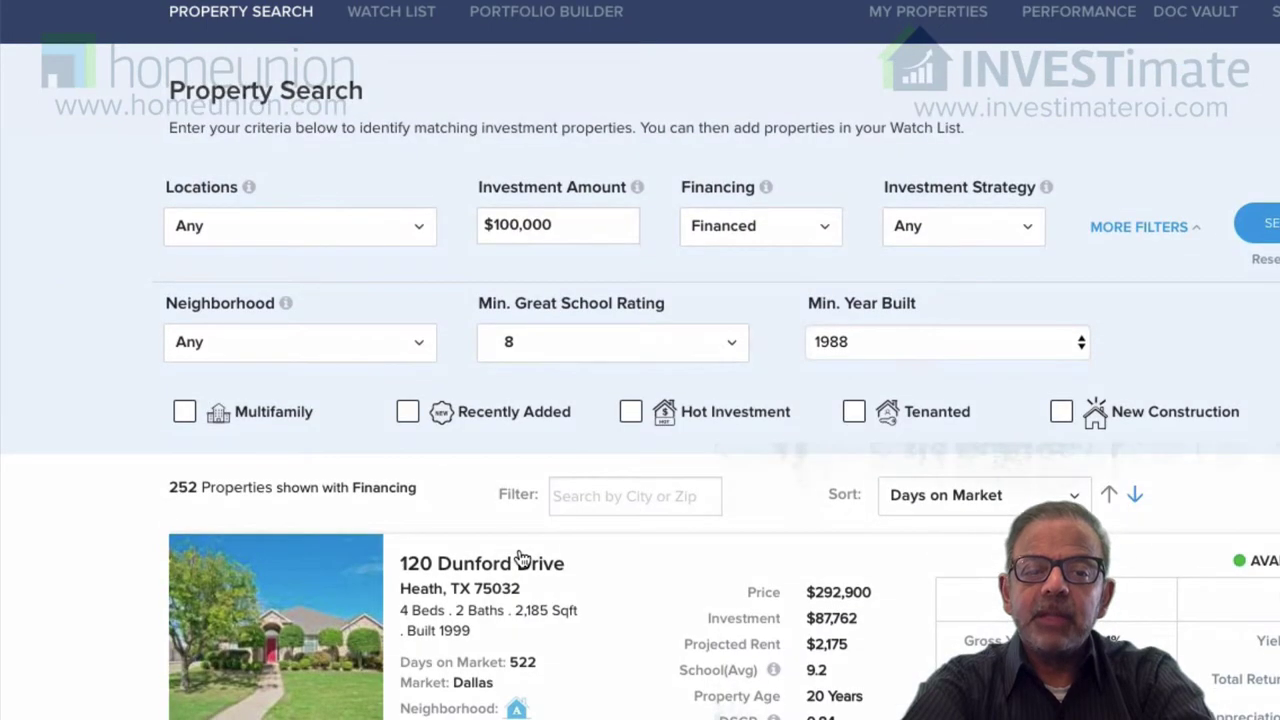
pyautogui.scroll(-2, 522, 558)
pyautogui.scroll(-1, 520, 557)
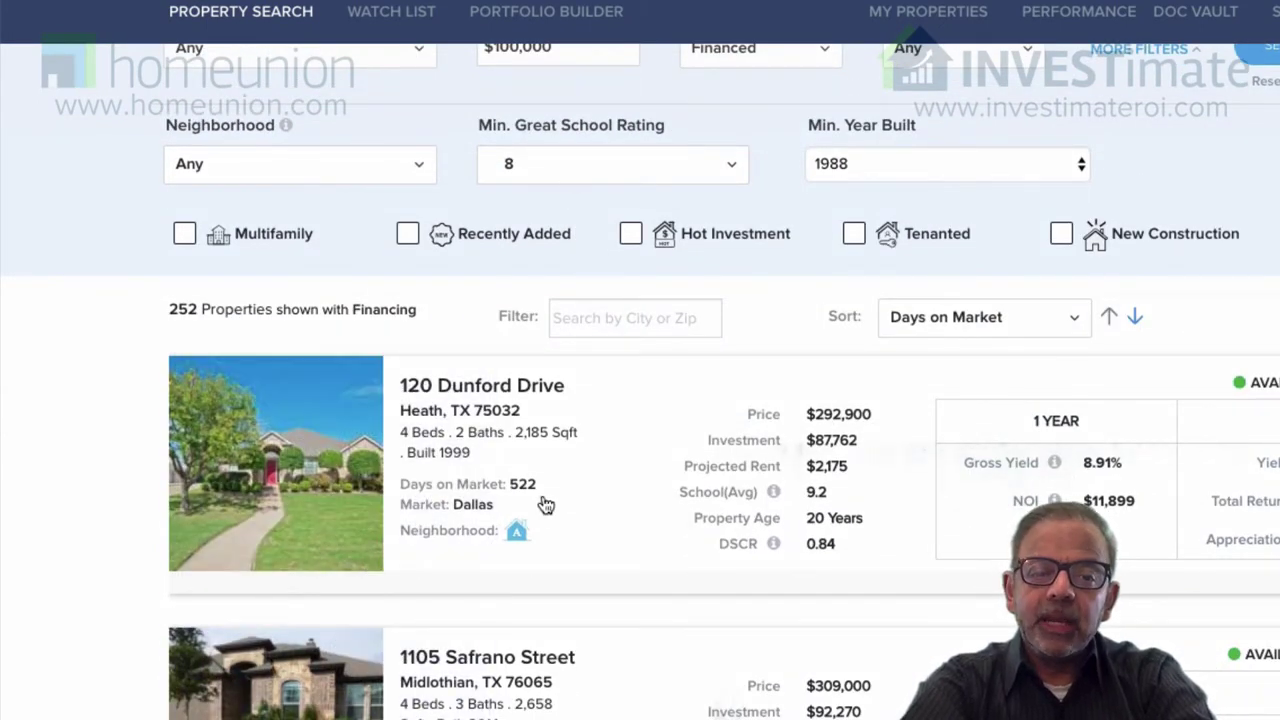
pyautogui.scroll(-3, 545, 505)
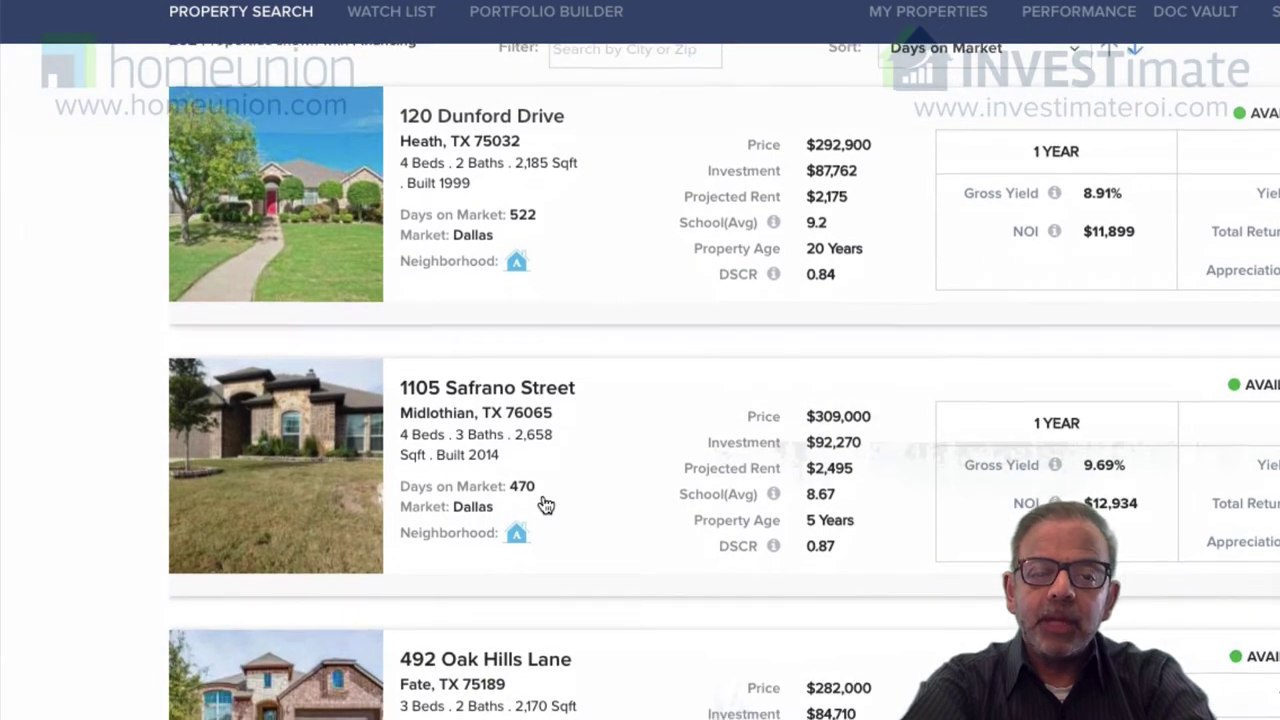
pyautogui.scroll(-3, 545, 505)
pyautogui.scroll(-1, 545, 505)
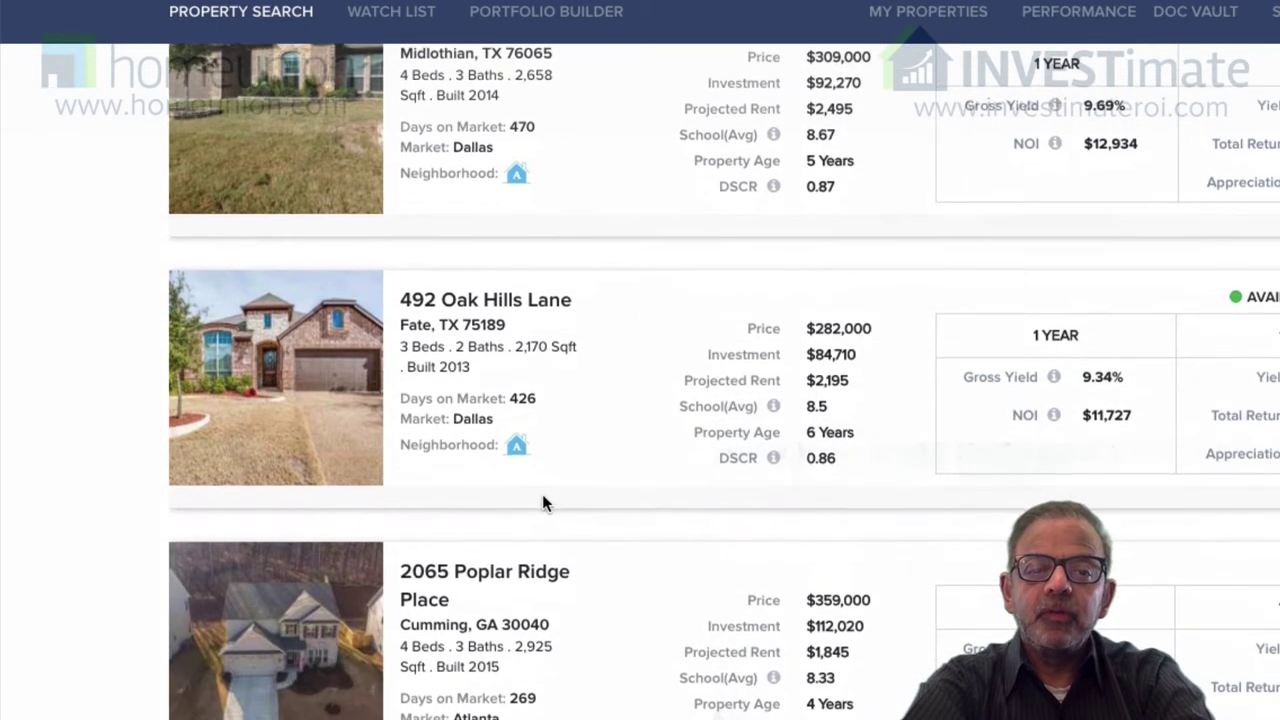
pyautogui.scroll(-3, 545, 505)
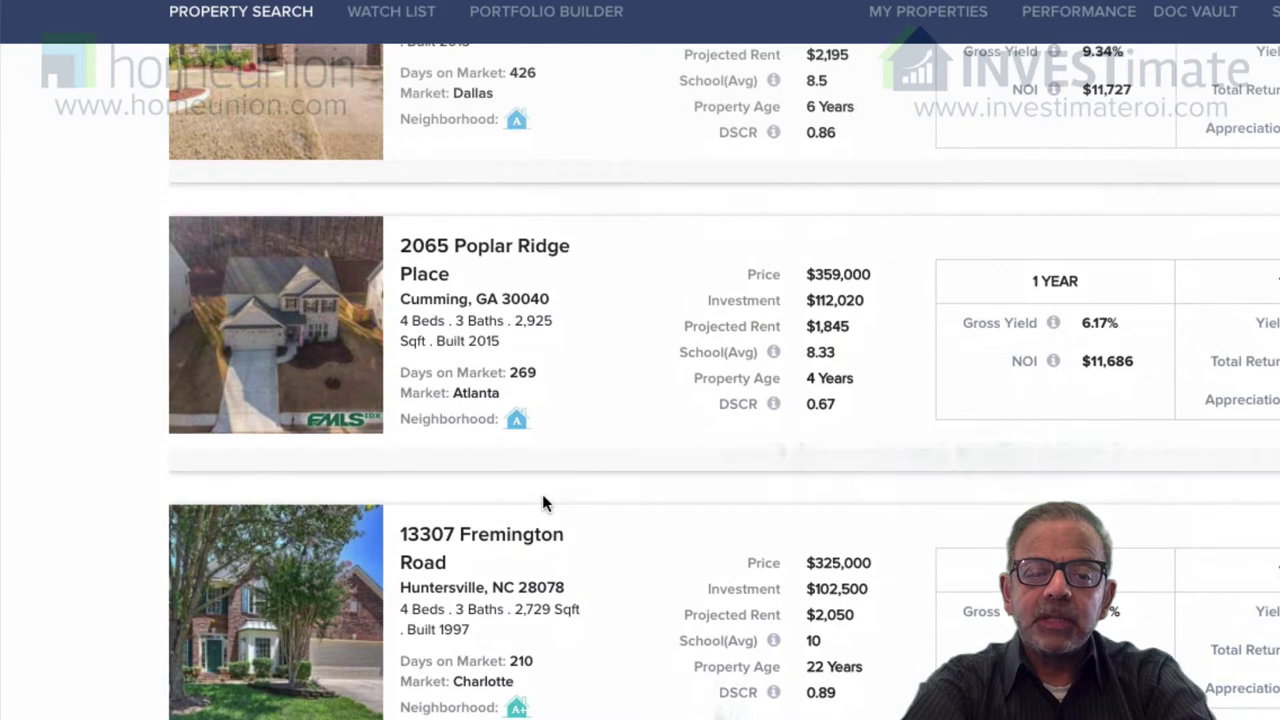
pyautogui.scroll(-2, 542, 494)
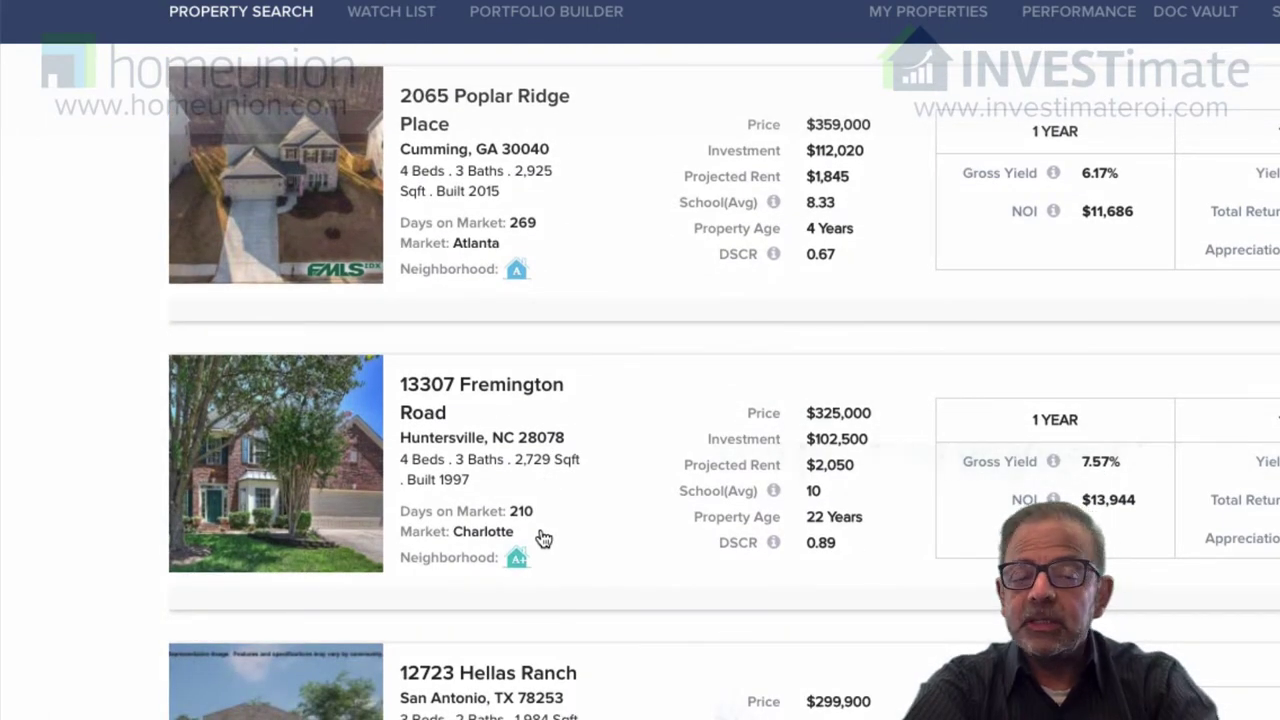
pyautogui.scroll(-1, 543, 538)
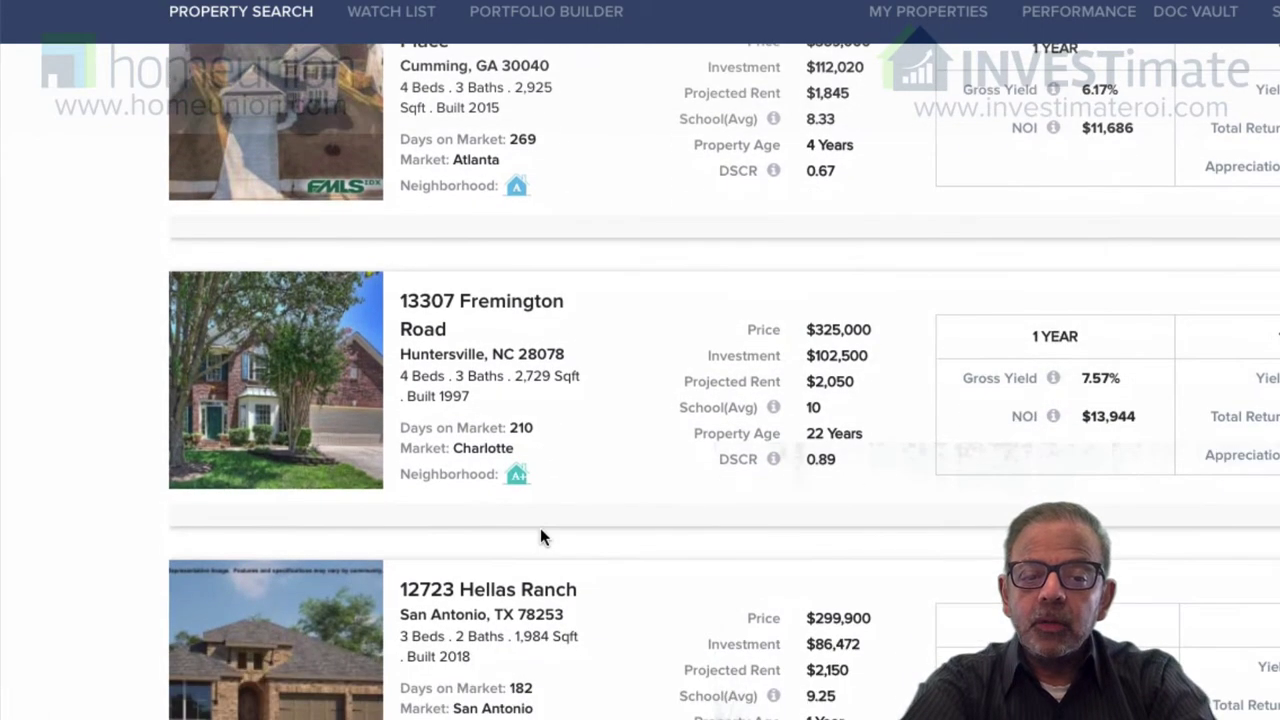
pyautogui.scroll(-2, 541, 537)
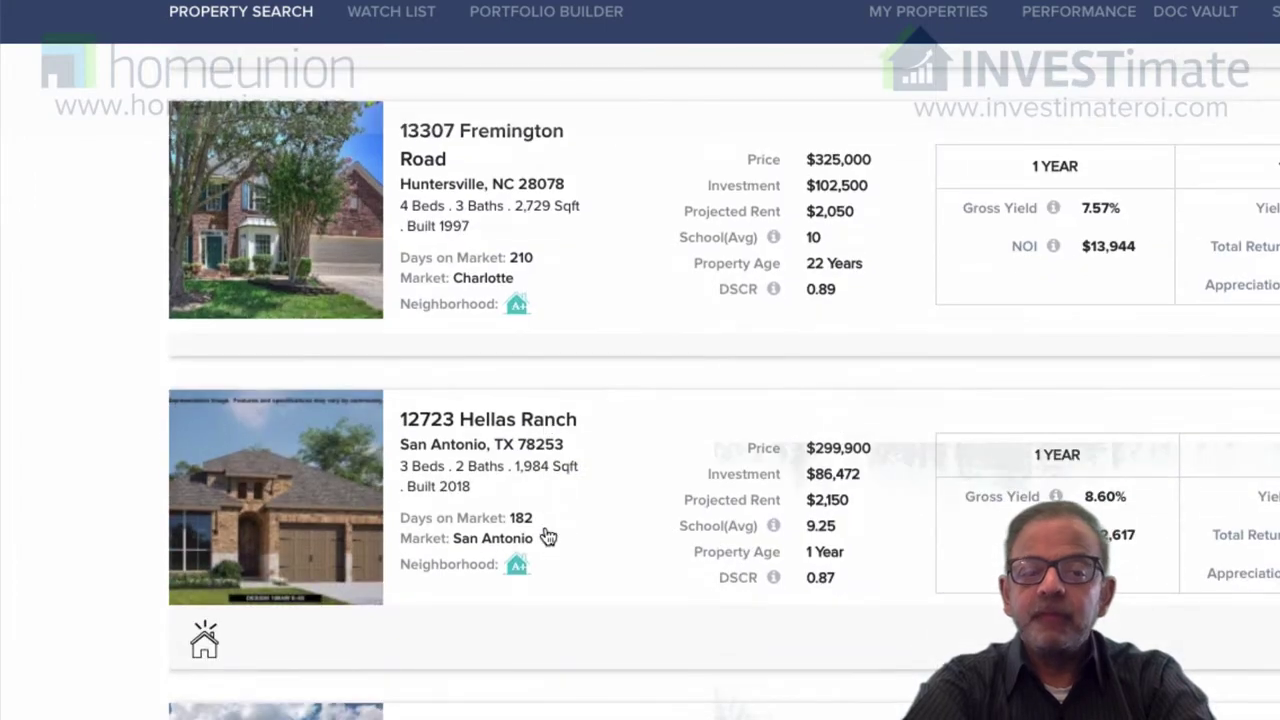
pyautogui.scroll(-2, 546, 533)
pyautogui.scroll(-2, 546, 533)
pyautogui.scroll(-3, 548, 537)
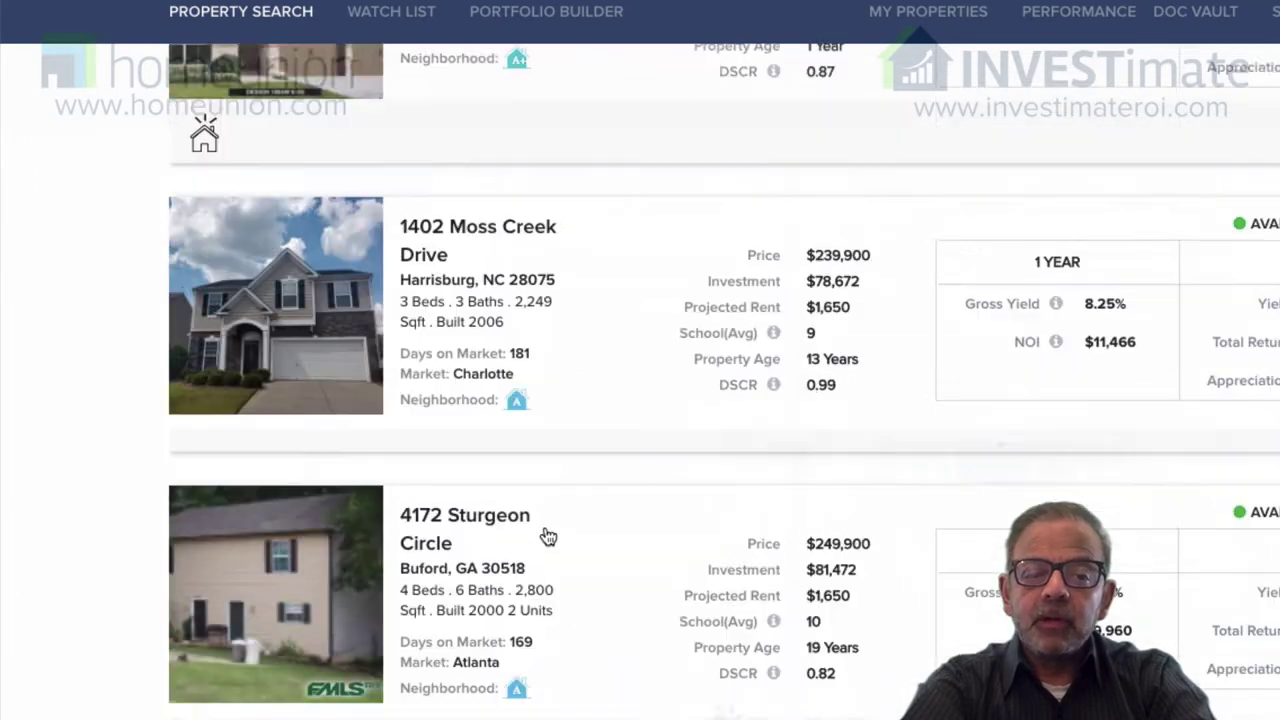
pyautogui.scroll(-7, 548, 537)
pyautogui.scroll(15, 548, 537)
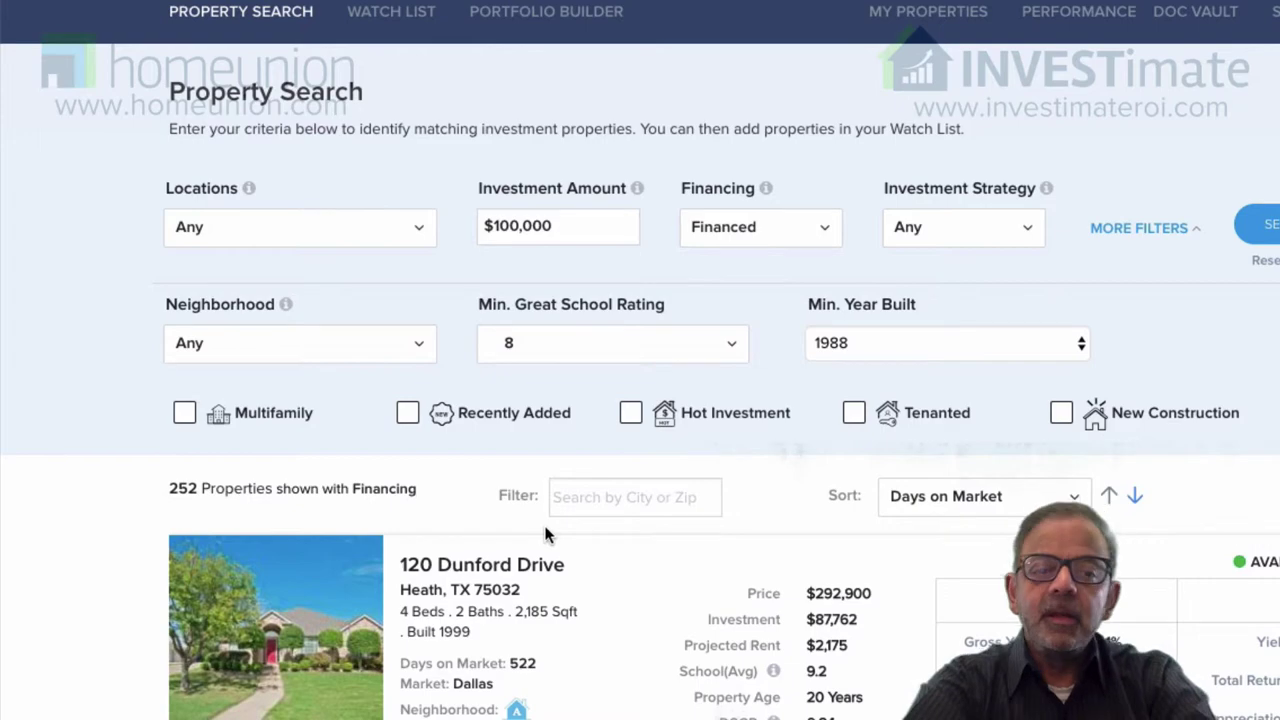
pyautogui.scroll(-7, 590, 566)
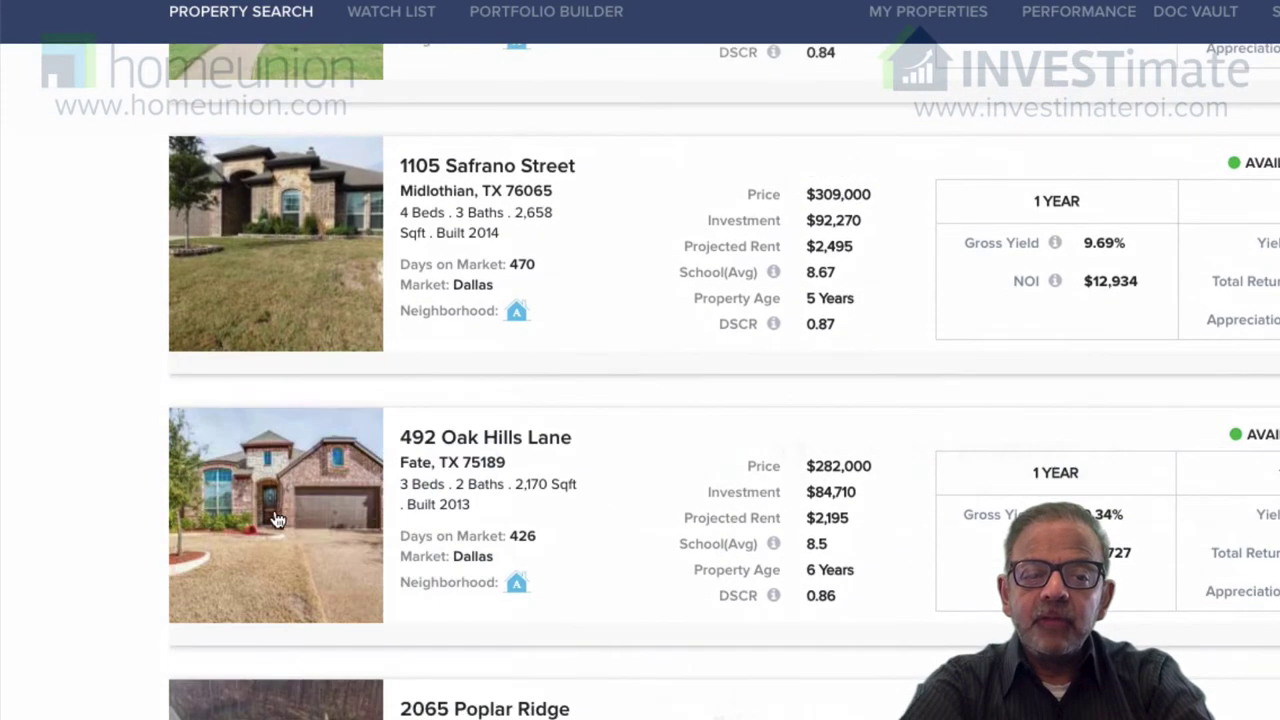
pyautogui.scroll(-7, 576, 504)
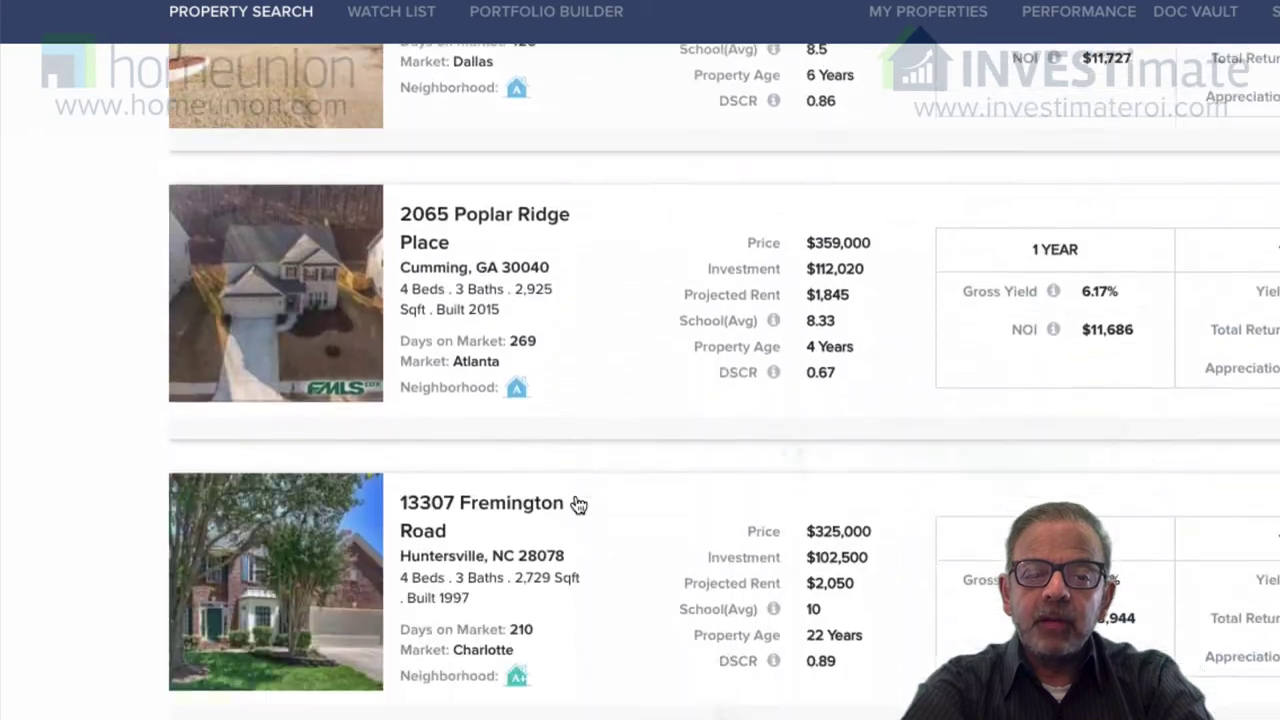
pyautogui.scroll(-15, 578, 504)
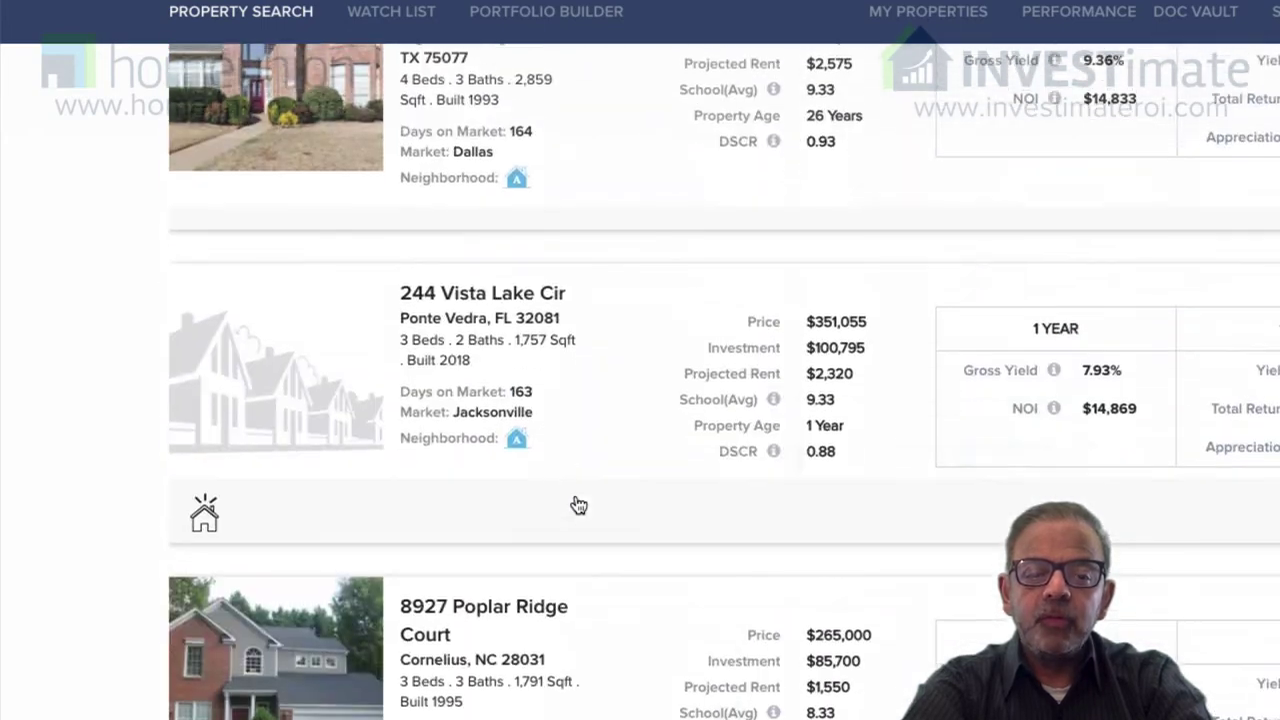
pyautogui.scroll(-15, 576, 504)
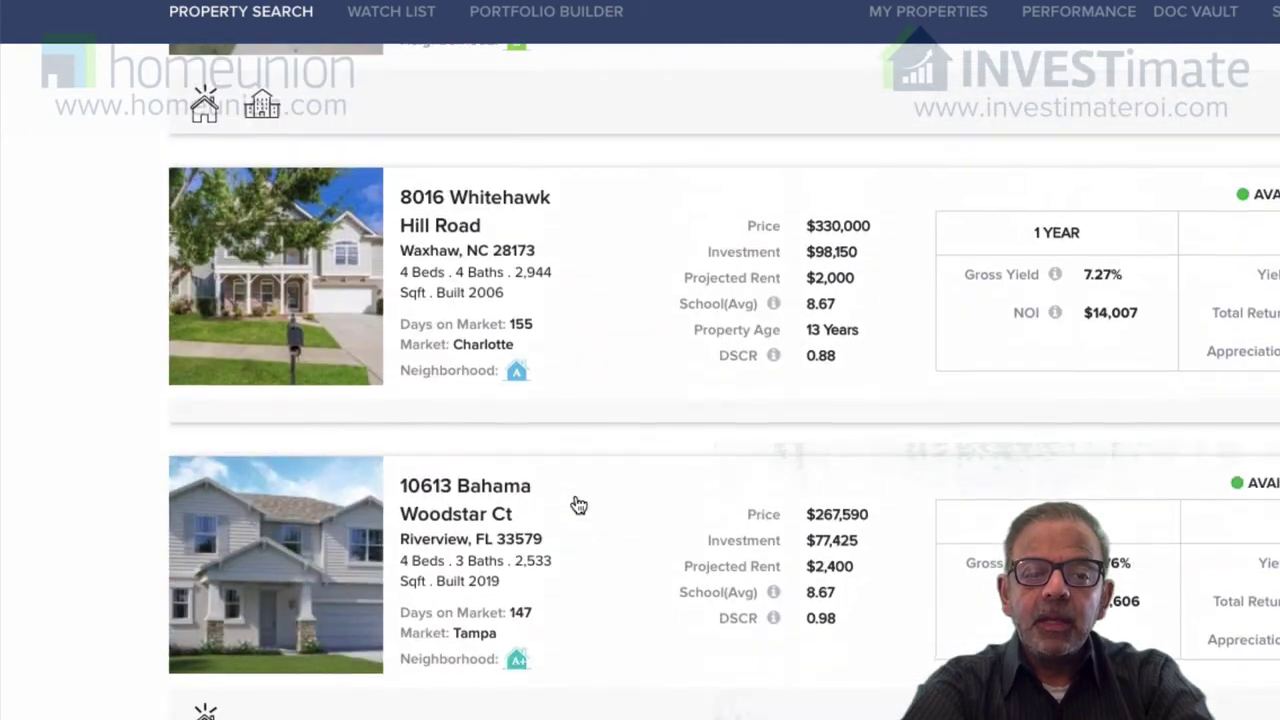
pyautogui.scroll(-12, 578, 504)
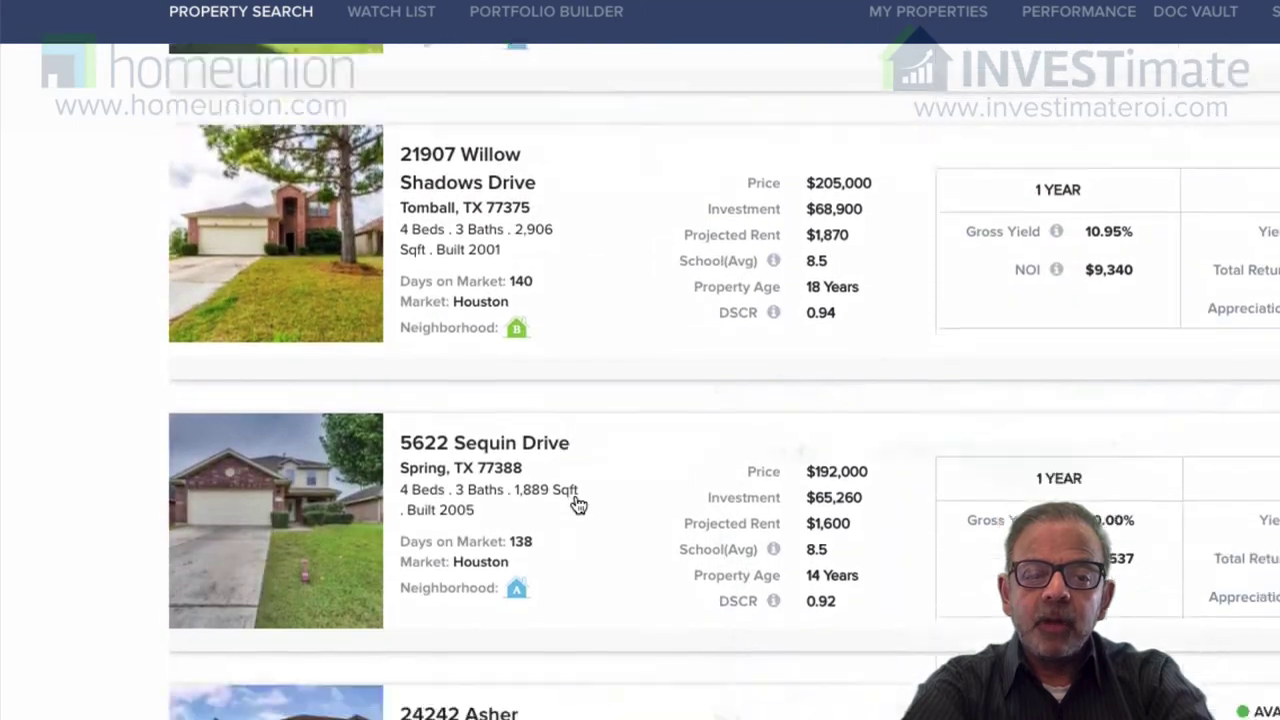
pyautogui.scroll(-3, 578, 504)
pyautogui.press('Home')
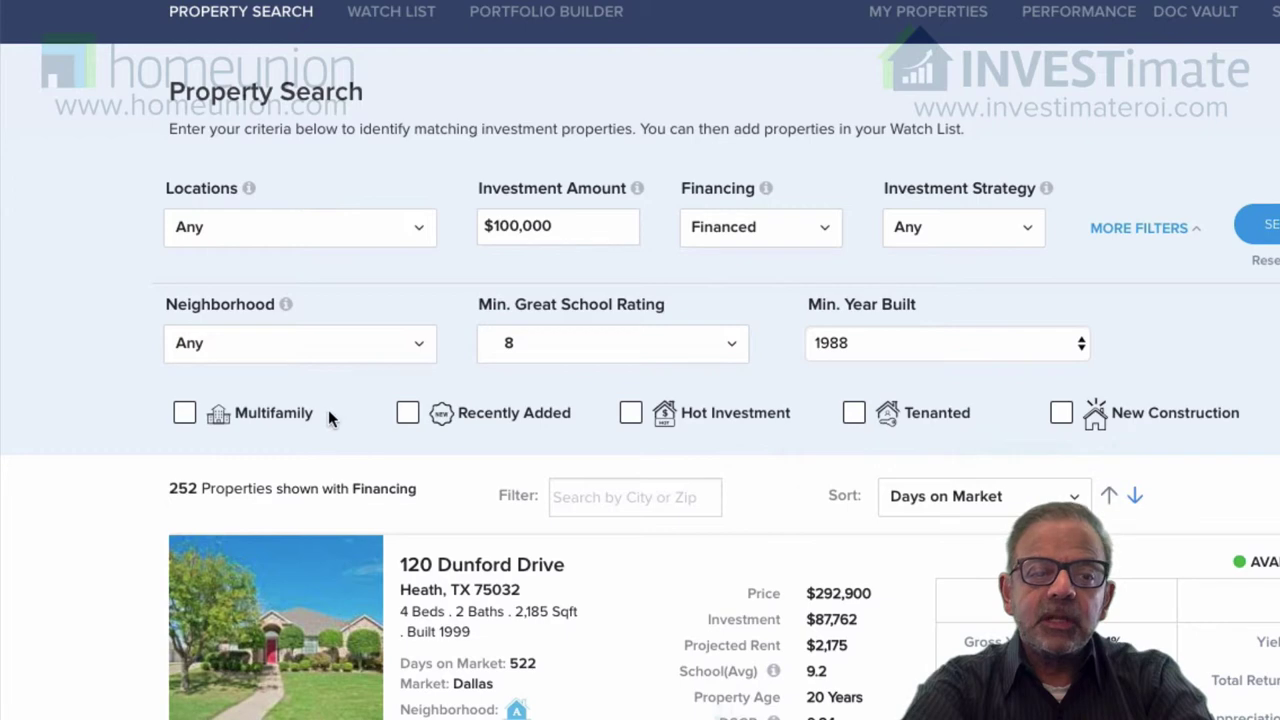
# - Restrict the location to Southern California and rerun the search
pyautogui.click(316, 238)
pyautogui.scroll(-2, 223, 430)
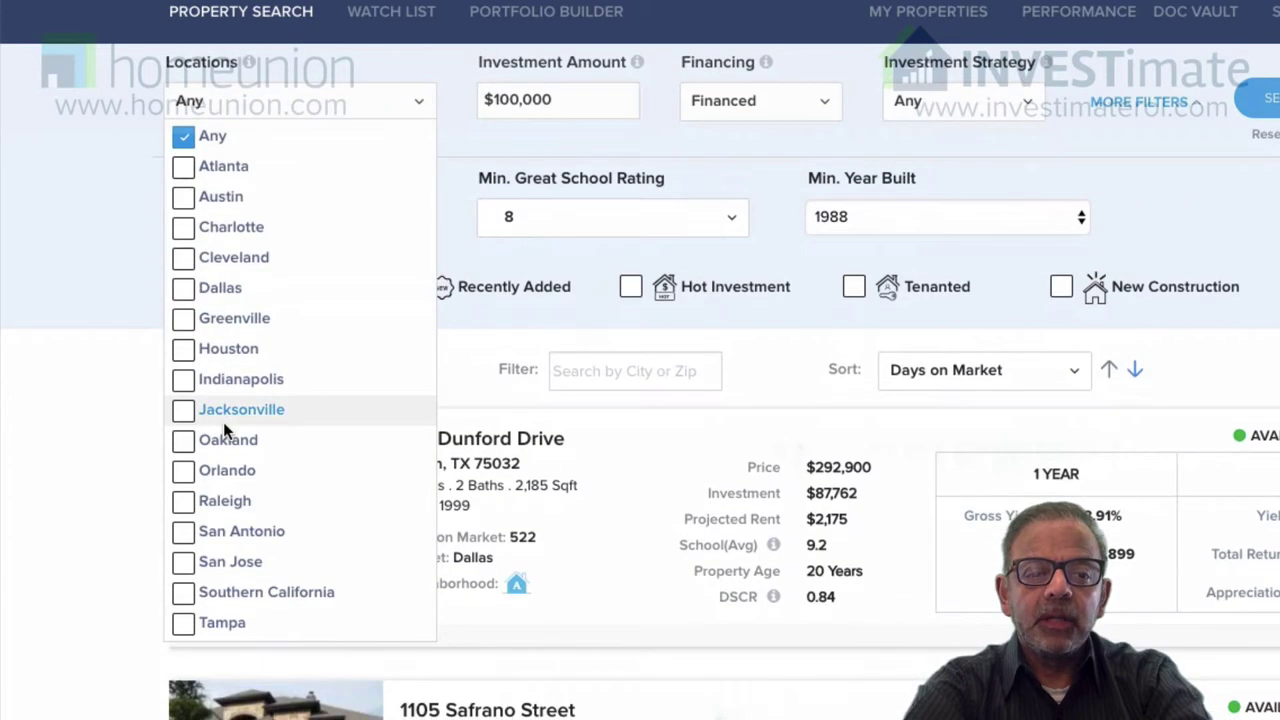
pyautogui.click(183, 594)
pyautogui.scroll(-1, 228, 568)
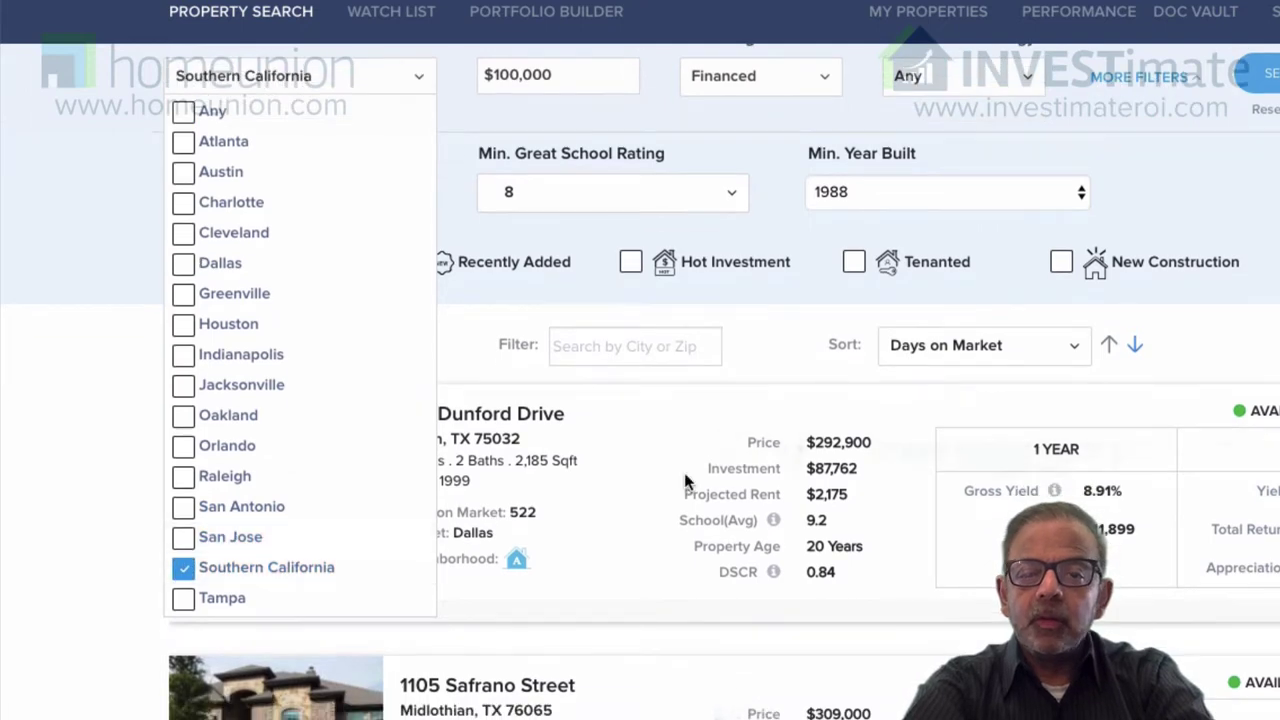
pyautogui.scroll(3, 684, 482)
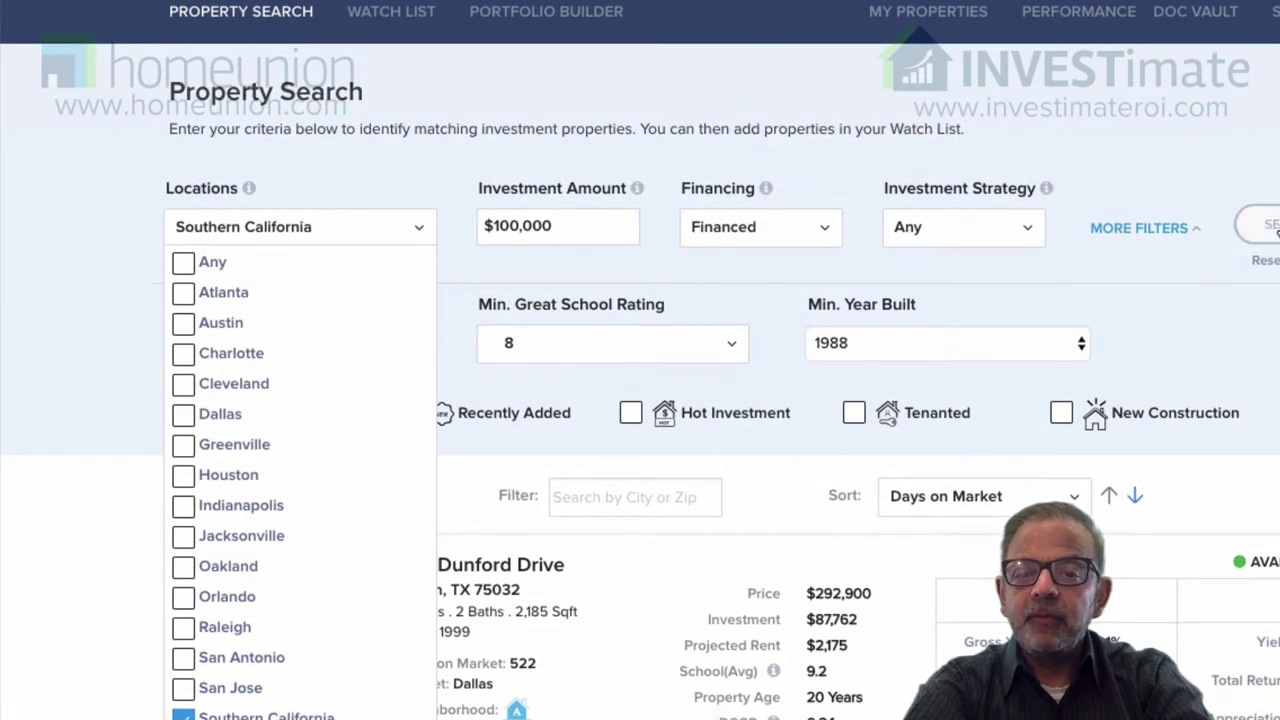
pyautogui.click(1272, 228)
pyautogui.scroll(-5, 965, 488)
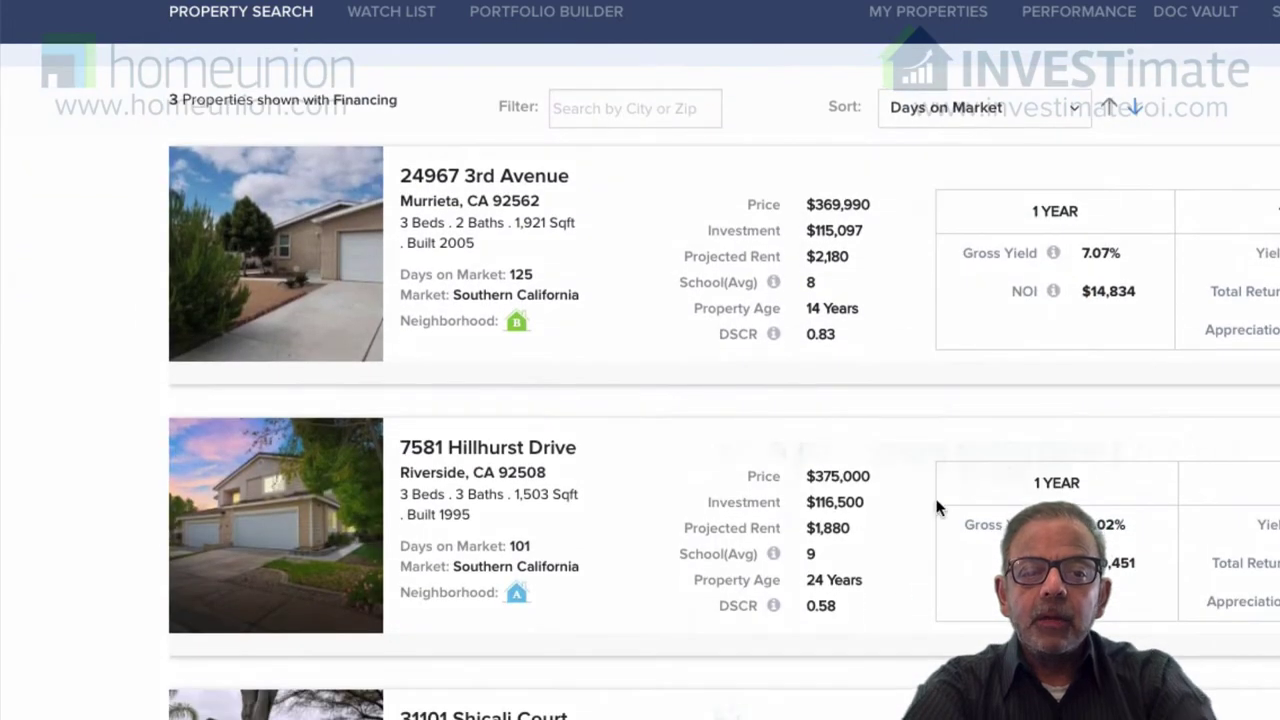
pyautogui.scroll(-2, 906, 514)
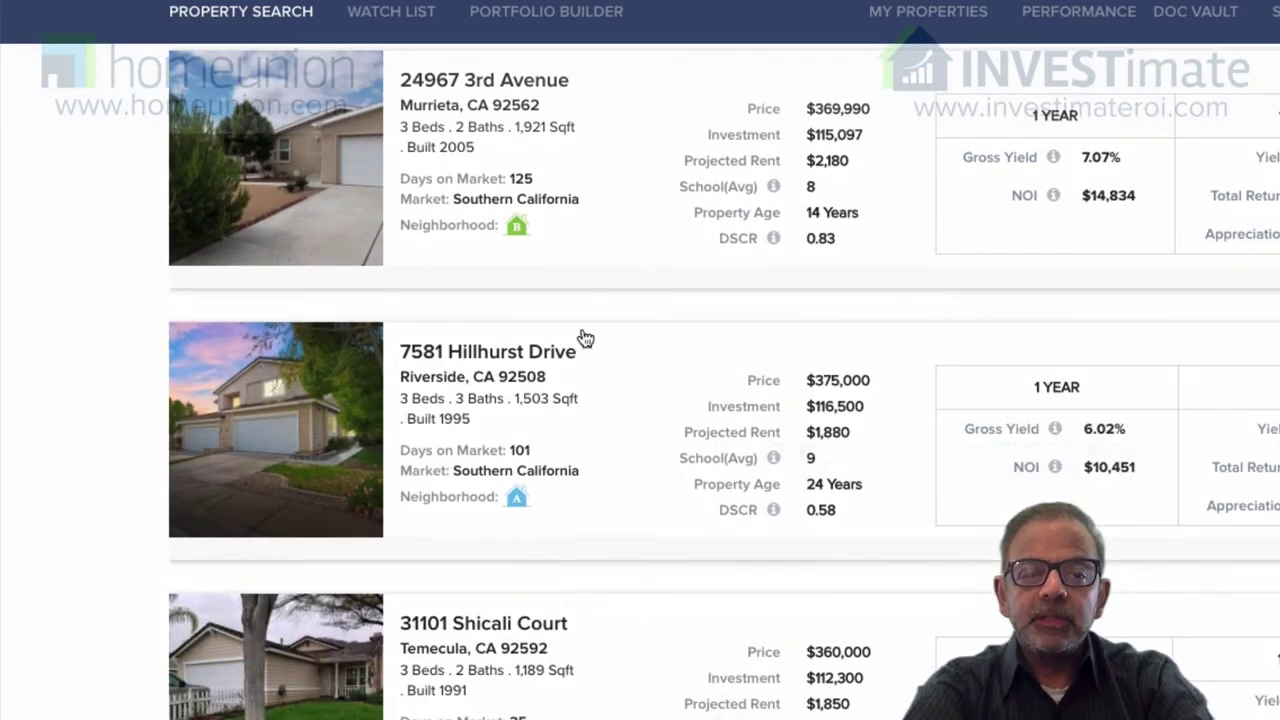
pyautogui.scroll(-2, 531, 490)
pyautogui.scroll(5, 531, 488)
pyautogui.scroll(-3, 600, 400)
pyautogui.scroll(3, 672, 328)
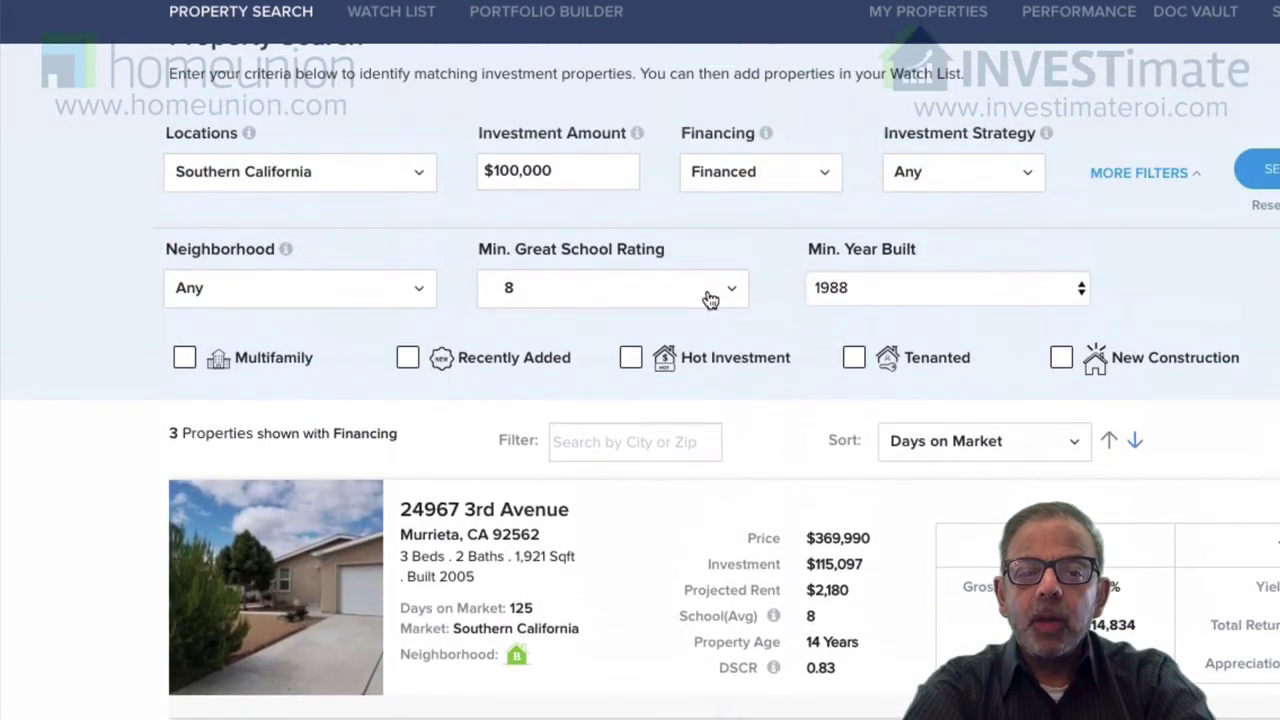
pyautogui.click(726, 297)
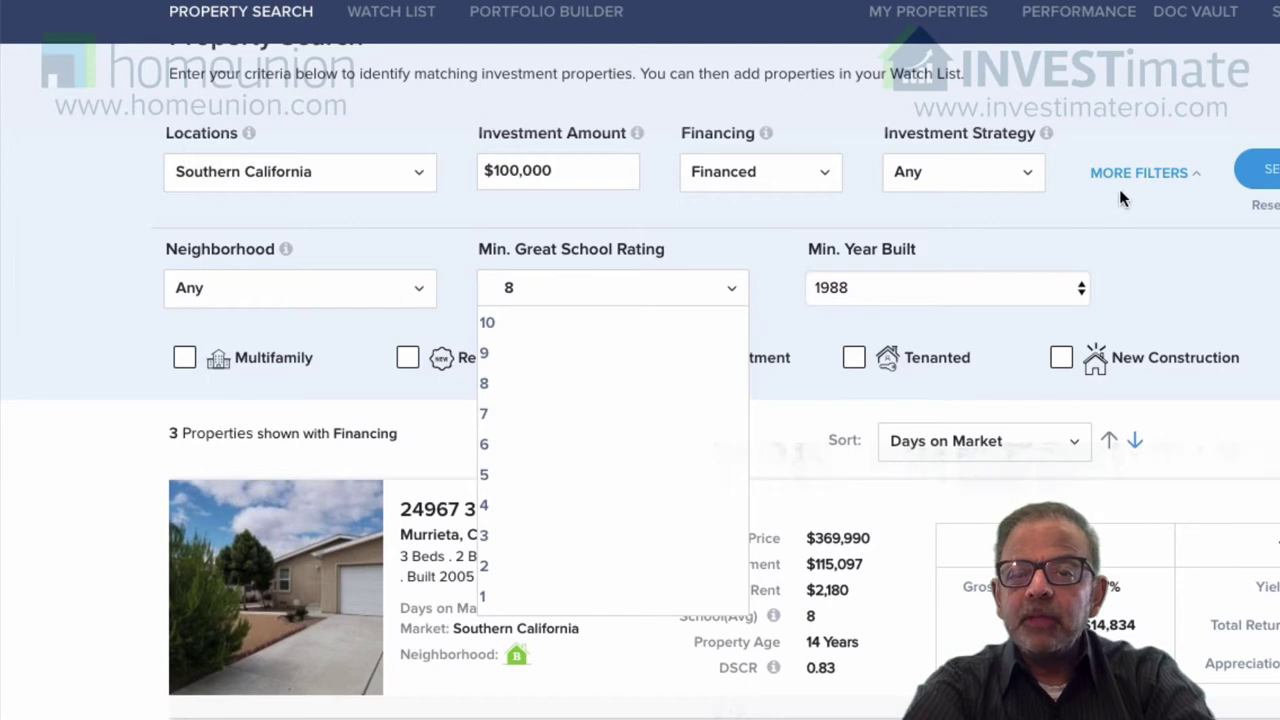
pyautogui.click(1141, 175)
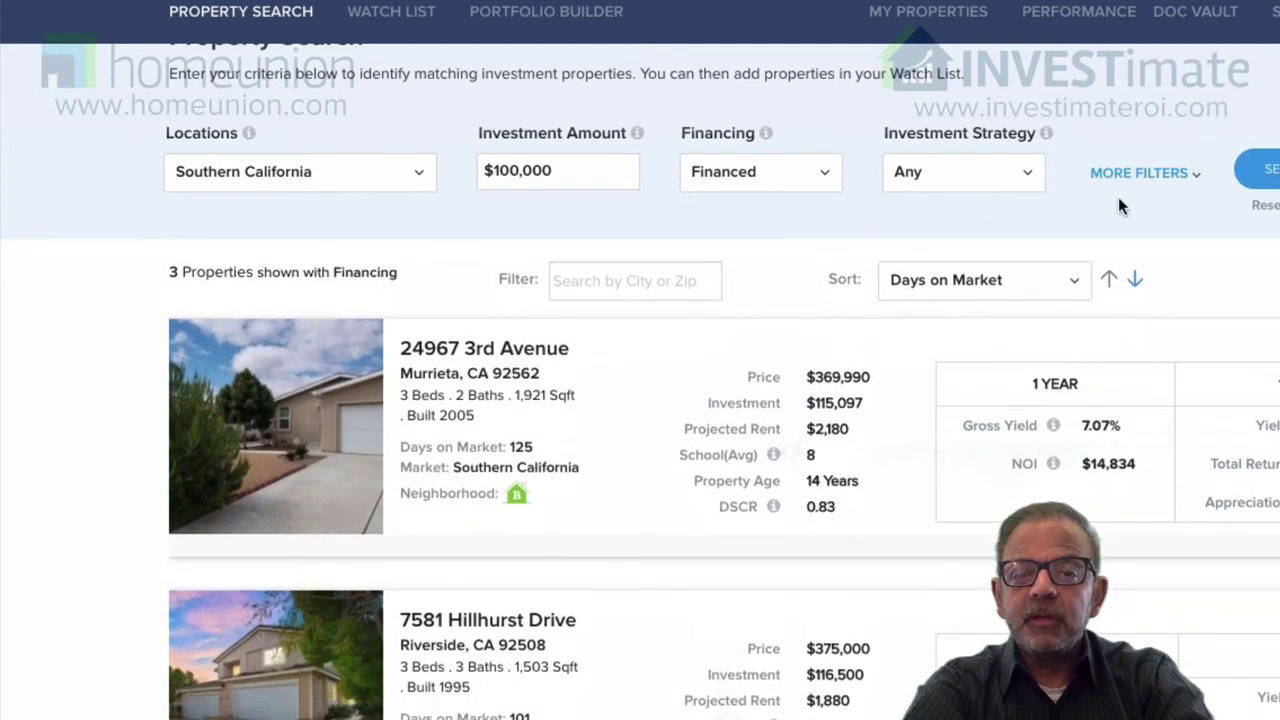
pyautogui.click(1135, 172)
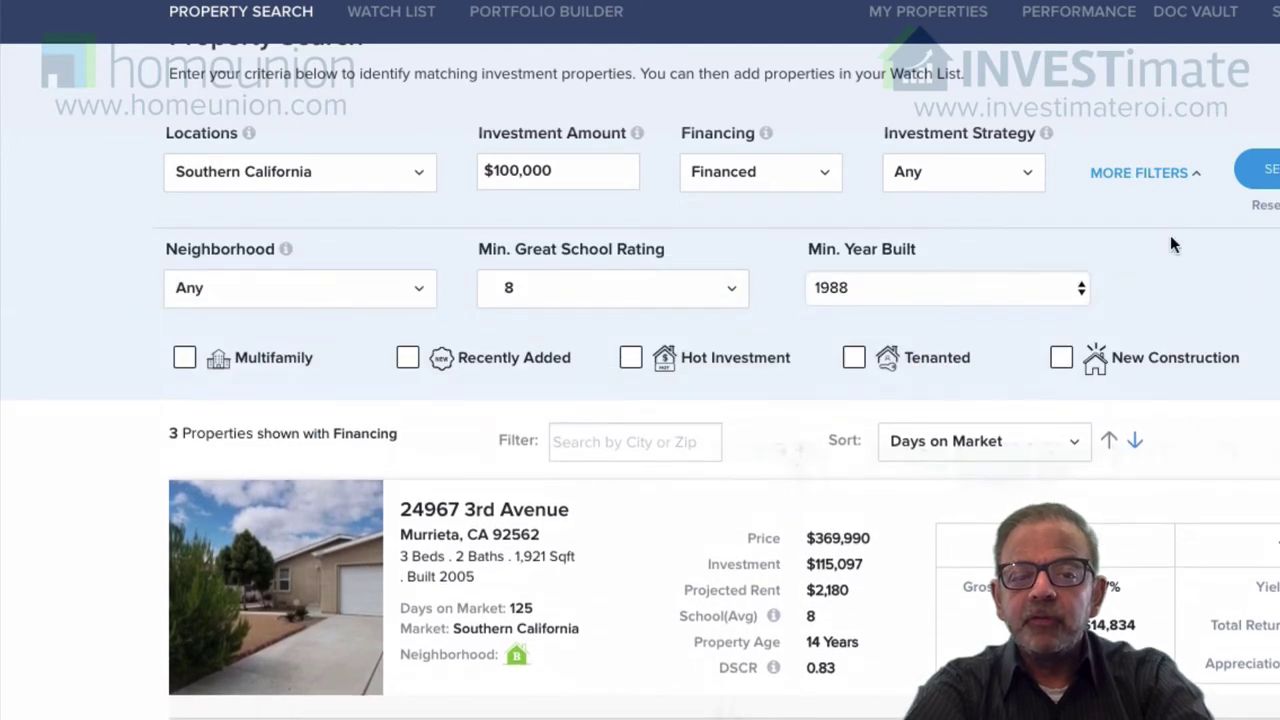